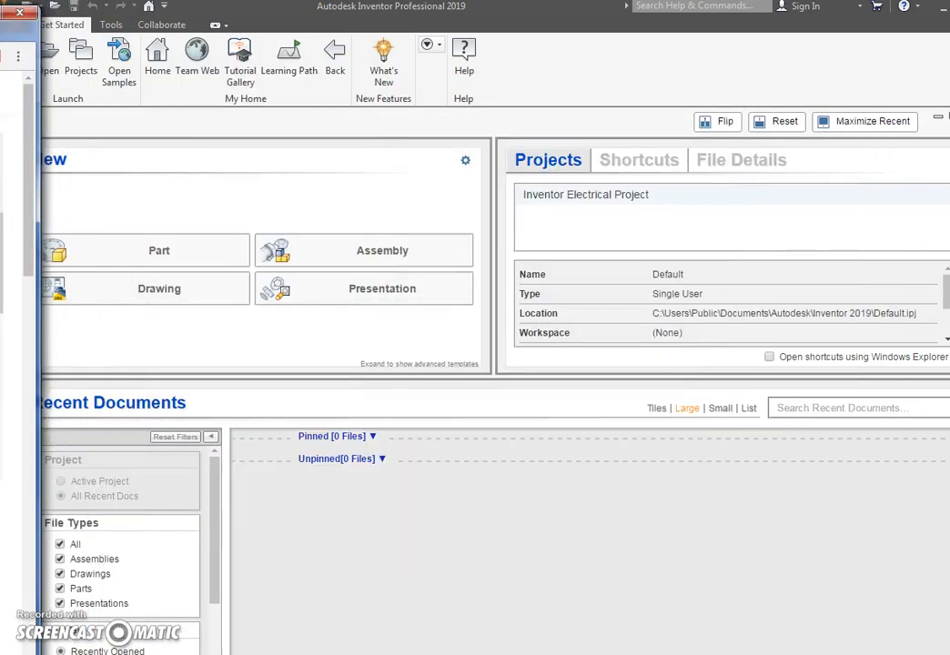
left_click_drag(0, 27, 546, 100)
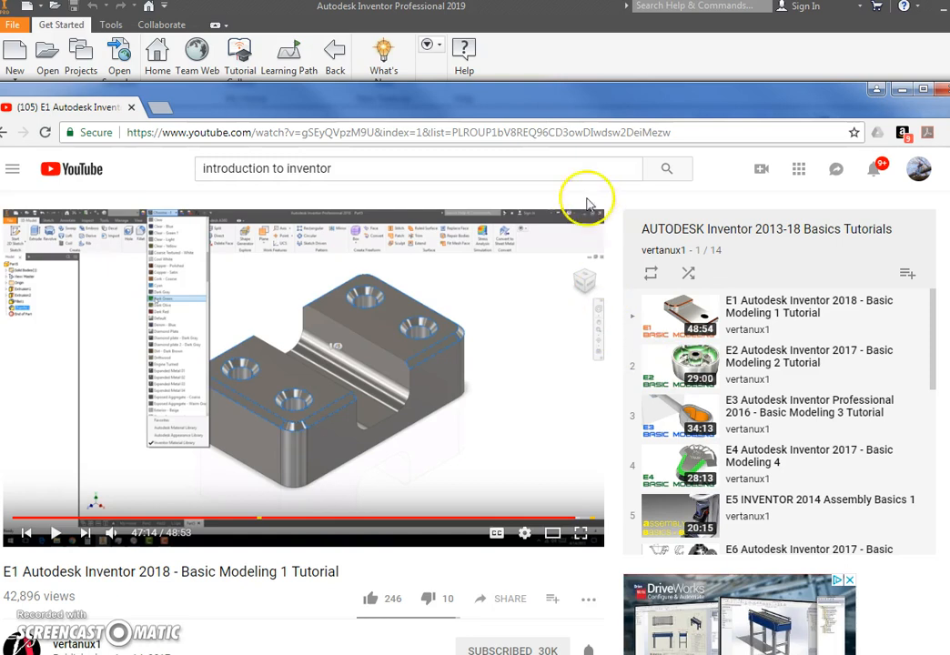
left_click_drag(573, 100, 0, 100)
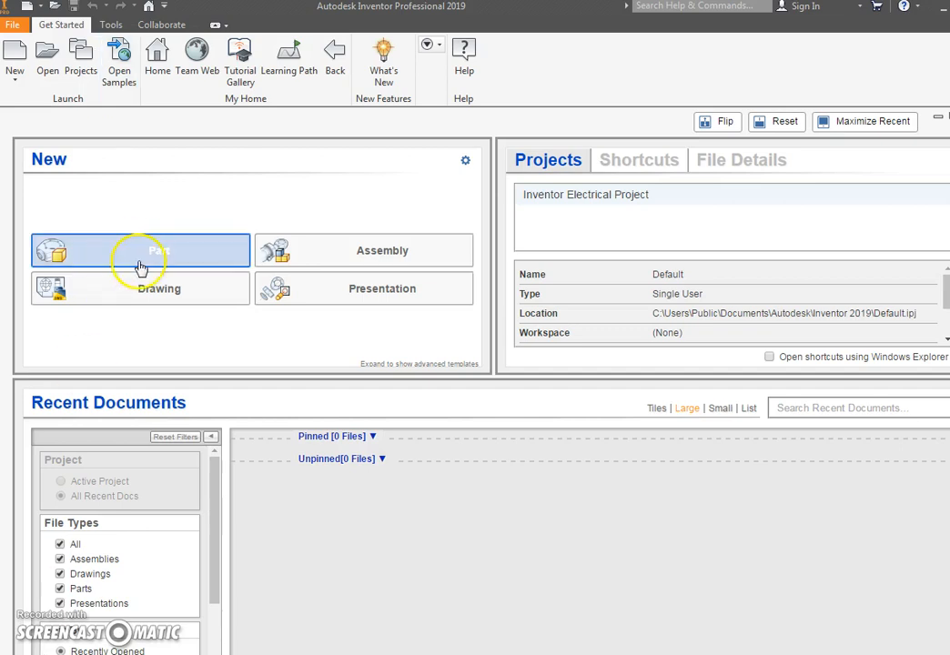
Create a new part from the English Standard (in).ipt template
left_click(14, 54)
left_click(243, 245)
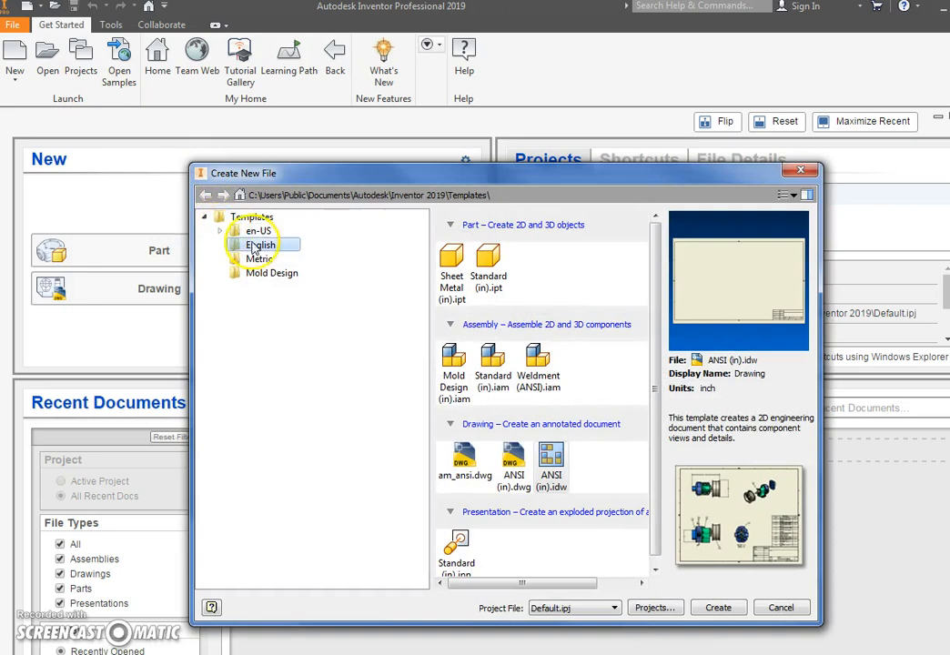
double_click(487, 258)
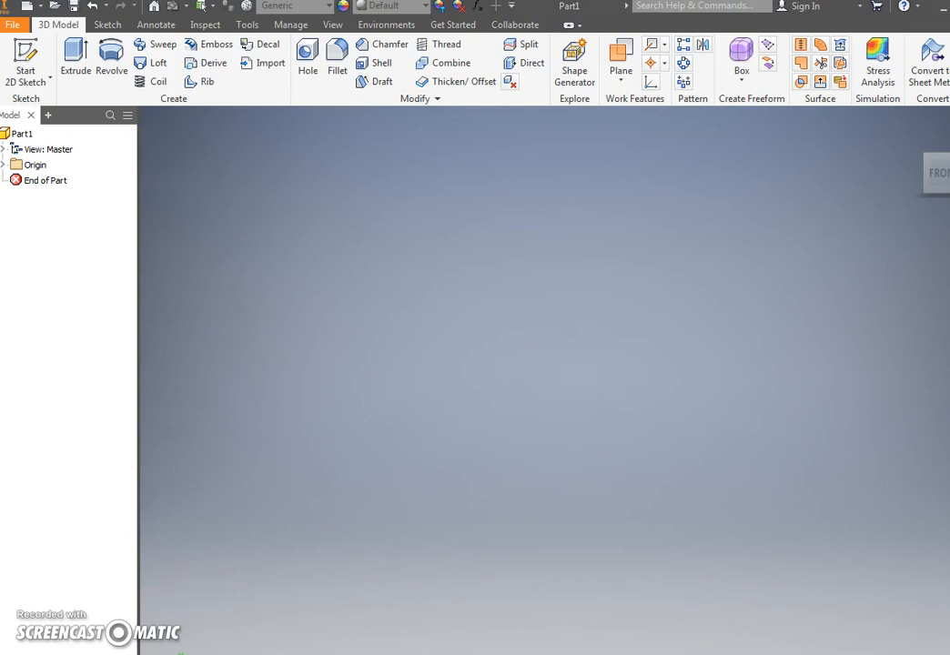
Start a 2D sketch on the front origin plane and draw a 5 in vertical line upward from the origin
left_click(25, 53)
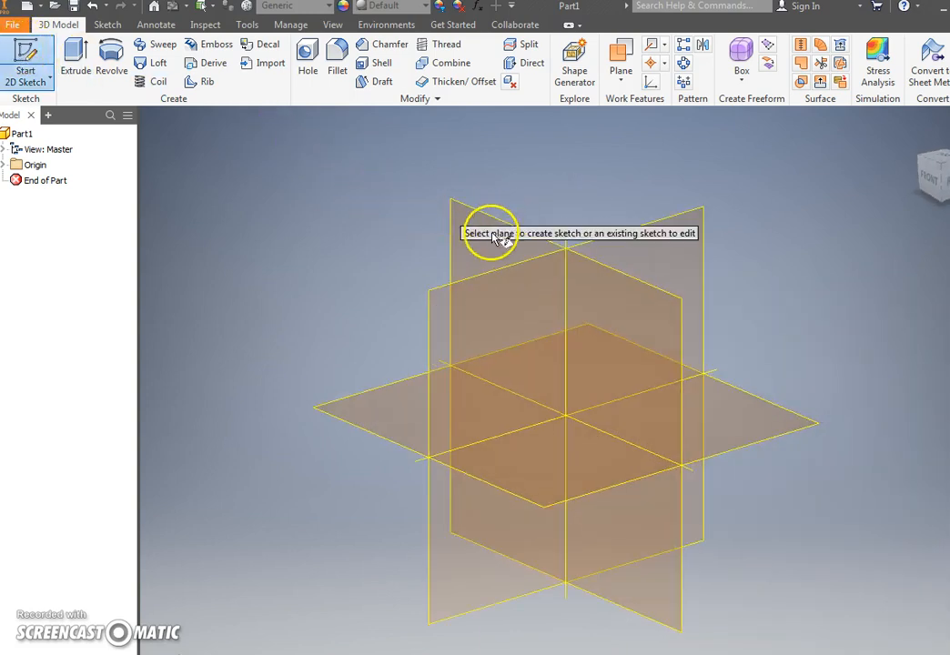
left_click(432, 173)
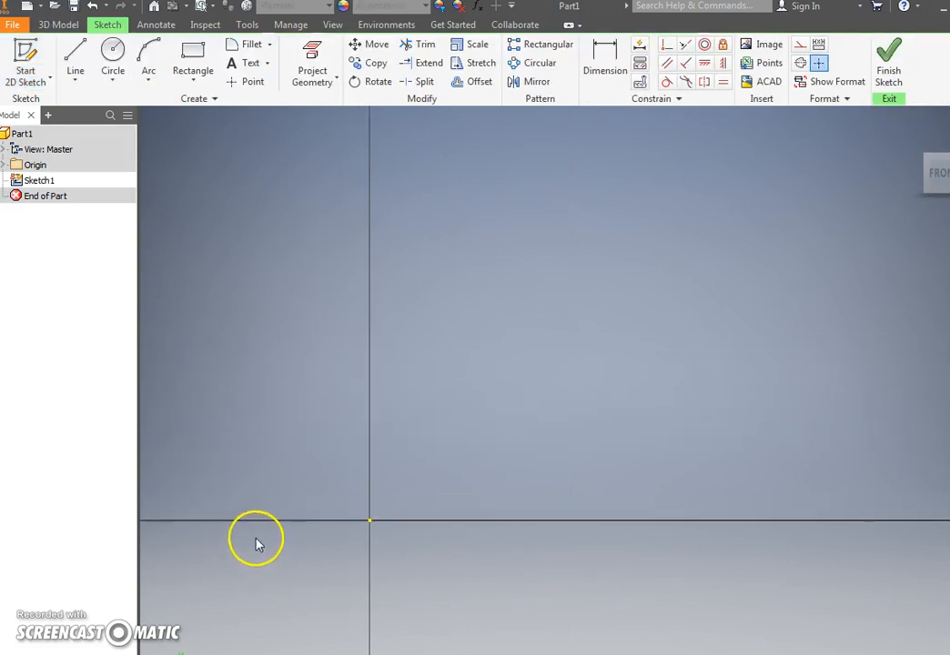
left_click(80, 57)
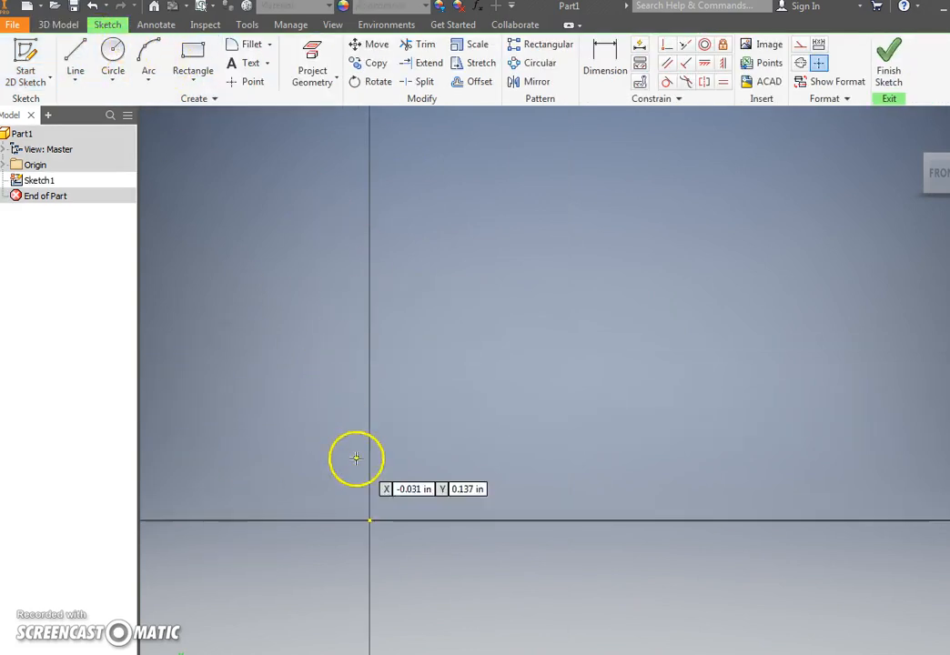
left_click(369, 521)
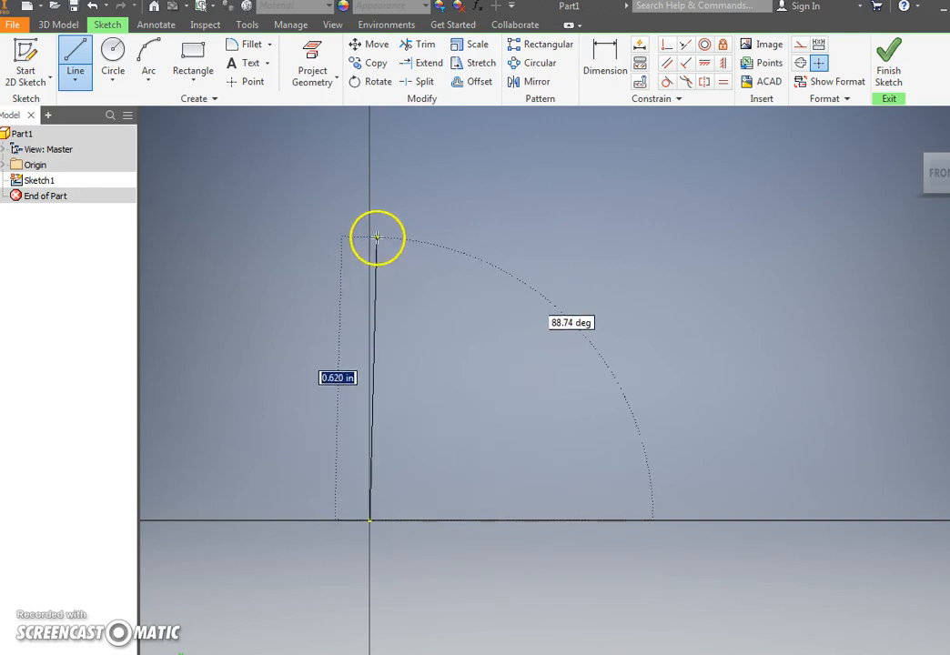
middle_click_drag(369, 256, 364, 431)
scroll(365, 353, "down", 3)
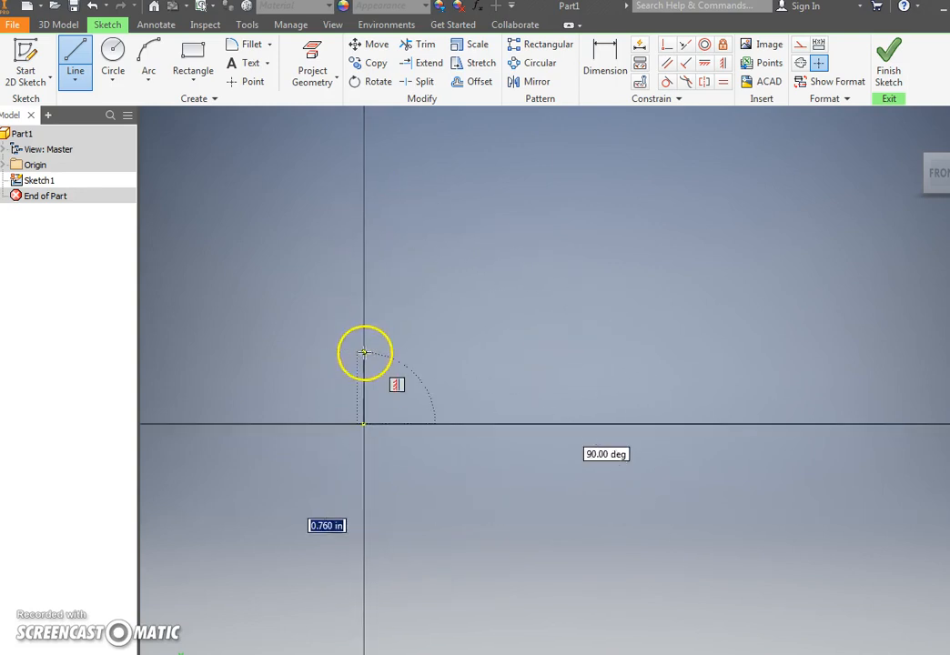
type("5")
key("Return")
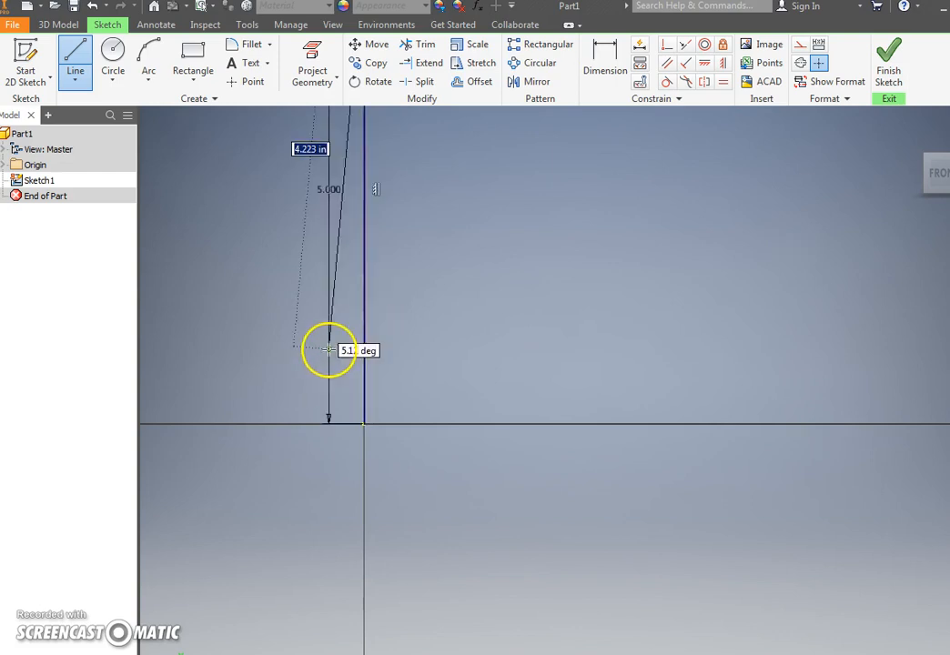
Continue the profile from the line's upper end with a 1 in horizontal line rightward and a 3 in vertical line downward
scroll(394, 318, "down", 6)
middle_click_drag(398, 375, 400, 432)
scroll(403, 354, "up", 5)
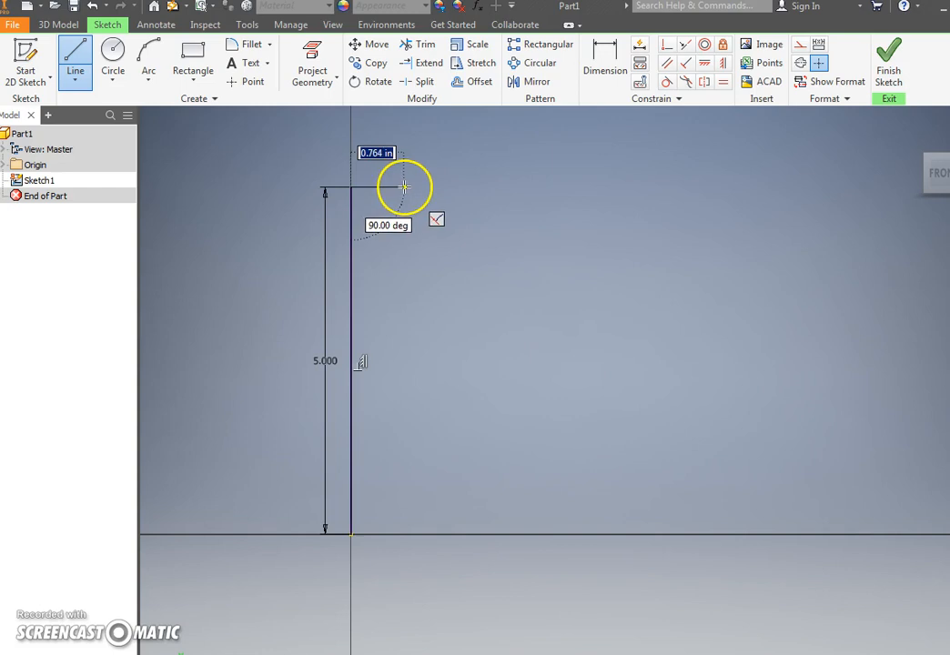
type("1")
key("Return")
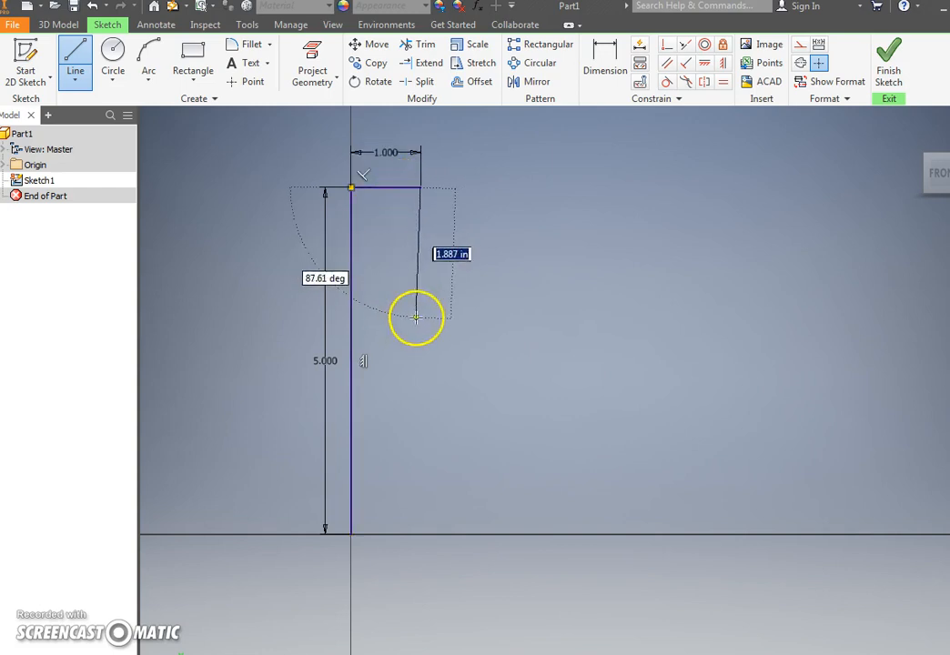
type("3")
key("Return")
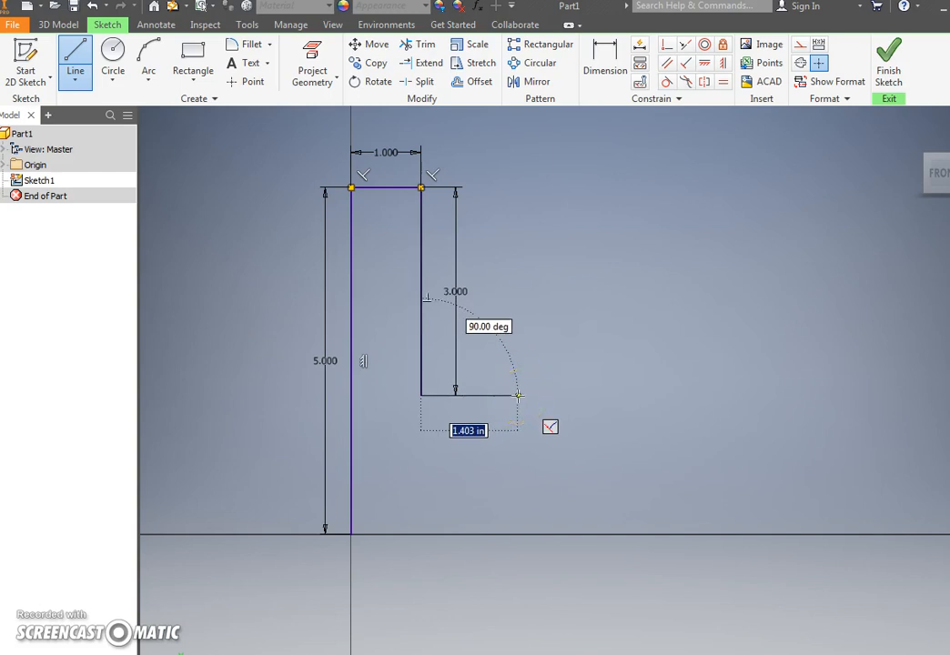
Extend the profile with a 2 in horizontal line rightward, a 2 in vertical line upward and a 1 in horizontal line rightward
type("2")
key("Return")
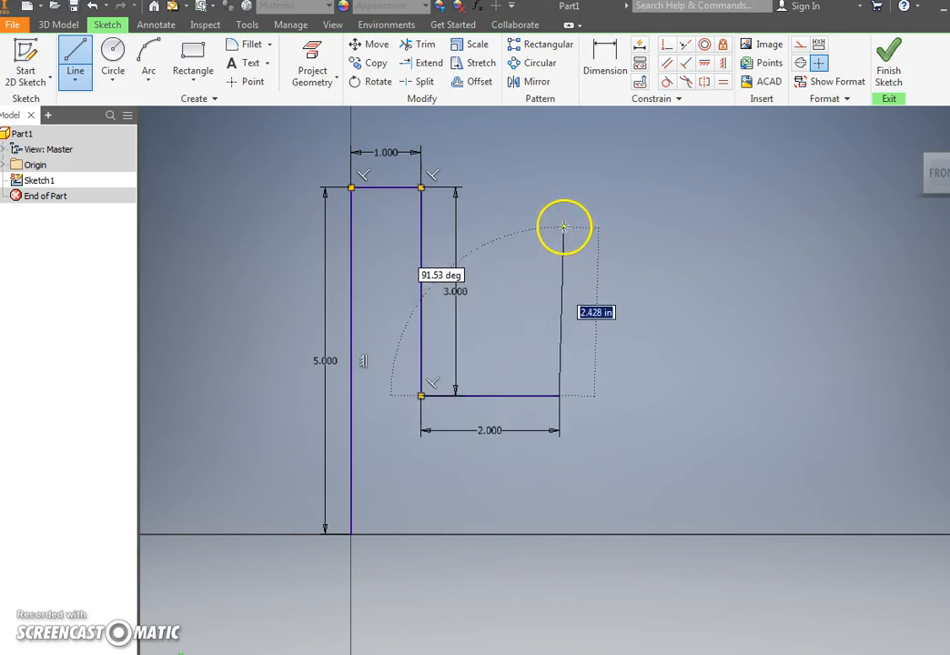
type("2")
key("Return")
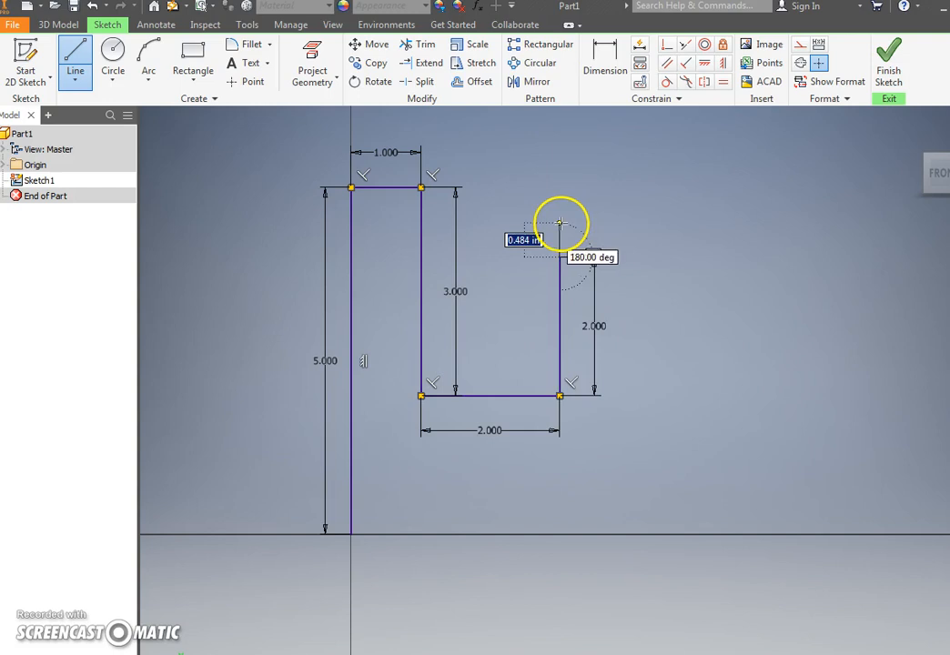
type("1")
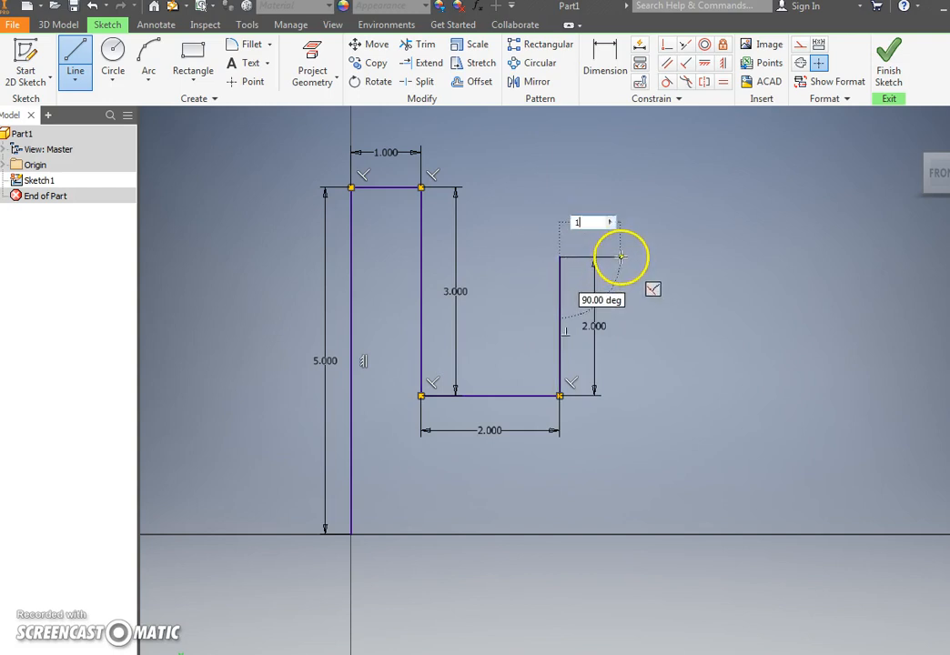
key("Return")
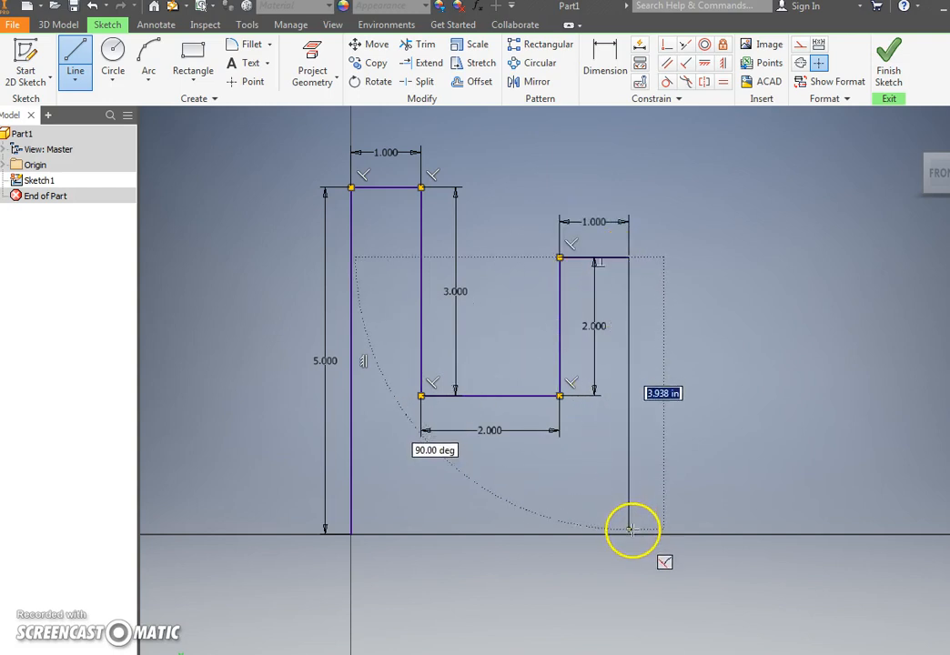
Close the profile with a vertical line down to the horizontal axis and a base line back to the origin, and finish the sketch
left_click(631, 529)
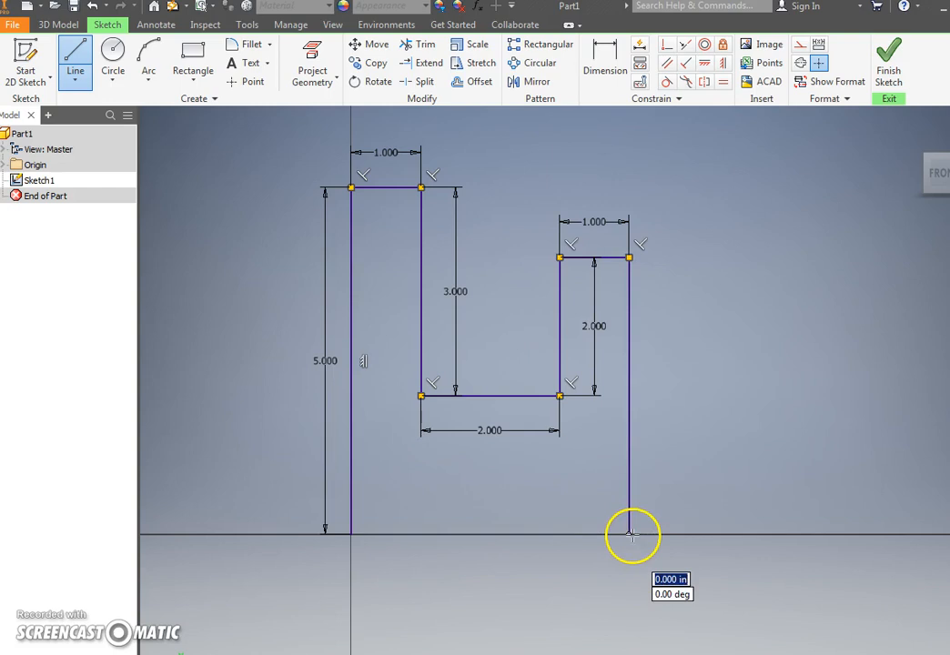
left_click(350, 534)
key("Escape")
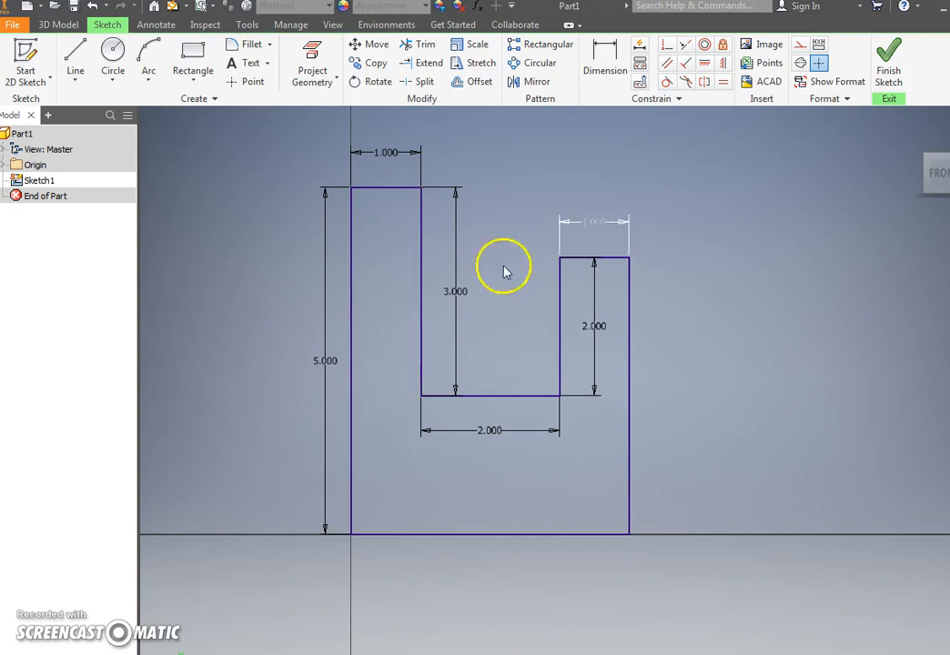
left_click(889, 51)
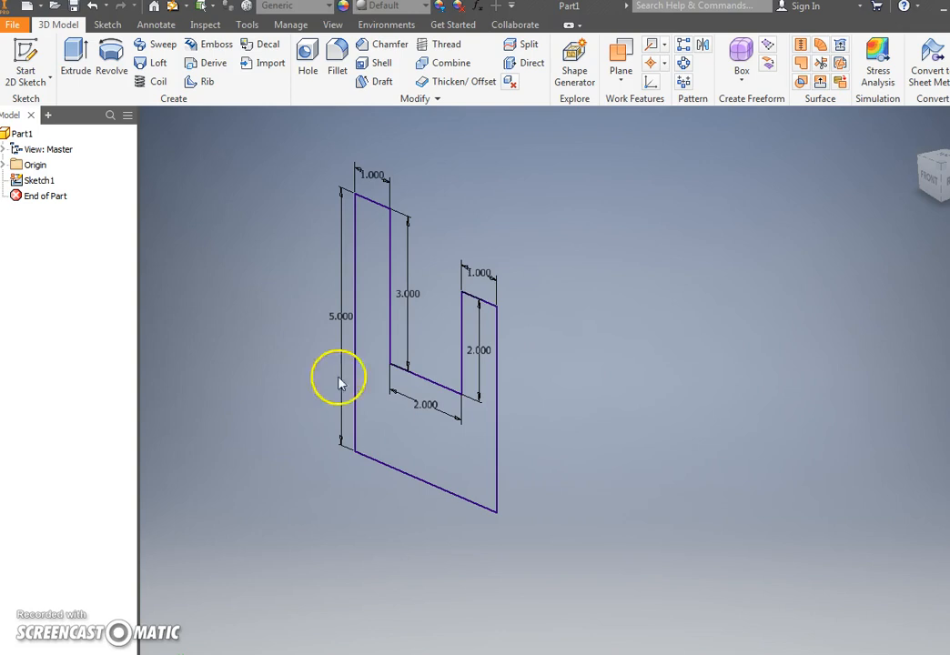
Extrude the U-shaped profile symmetrically about the sketch plane to a distance of 2 in
left_click(76, 69)
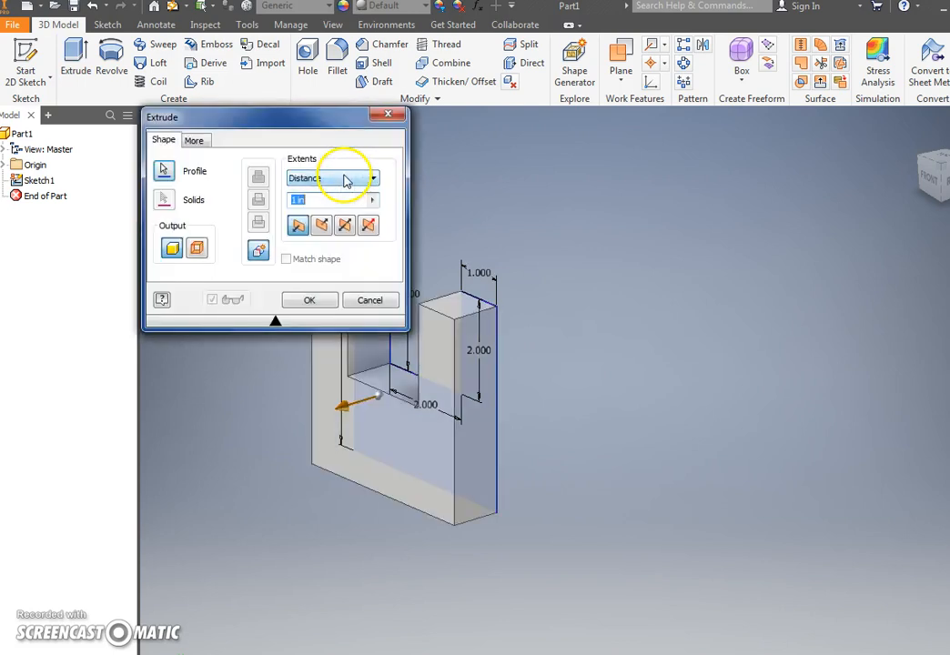
left_click_drag(345, 134, 239, 169)
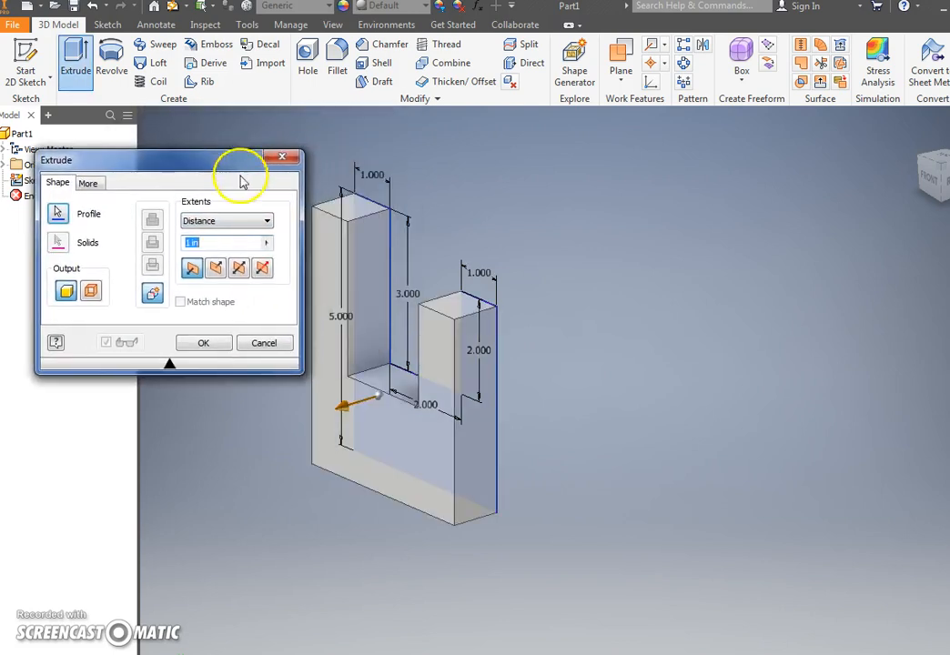
left_click(239, 266)
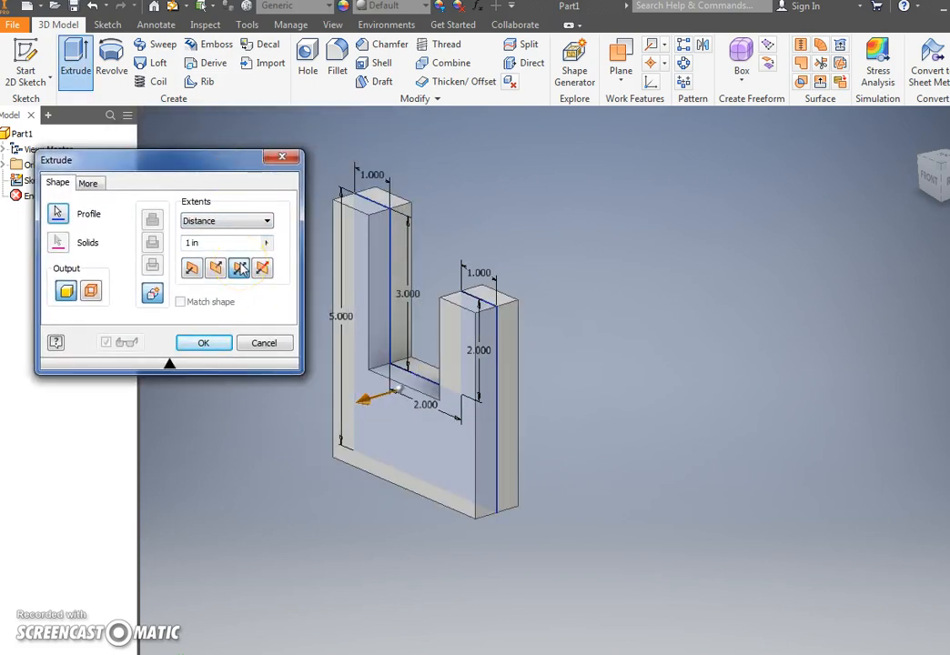
left_click_drag(231, 245, 151, 256)
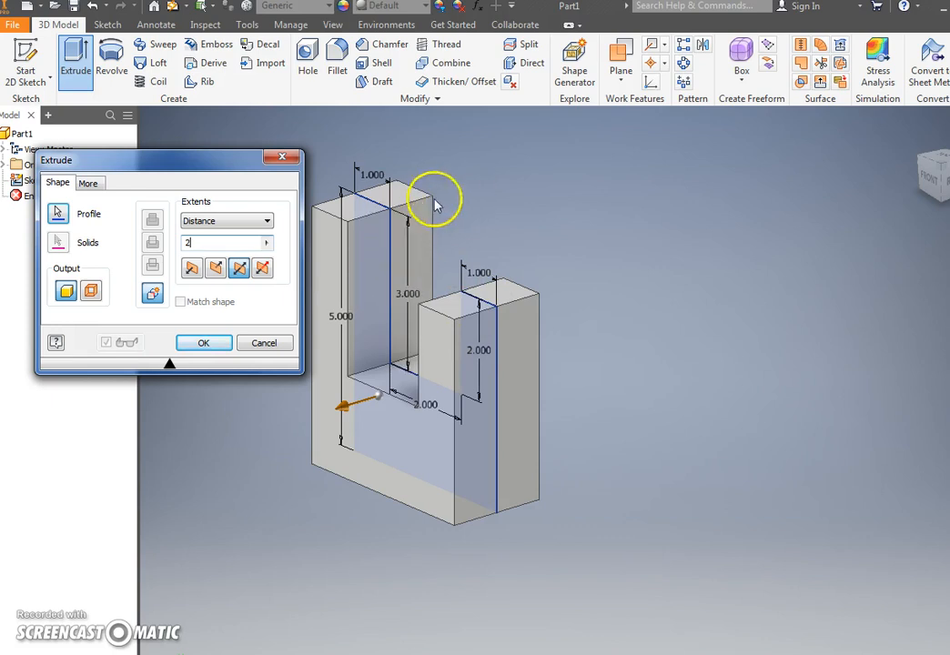
left_click(216, 343)
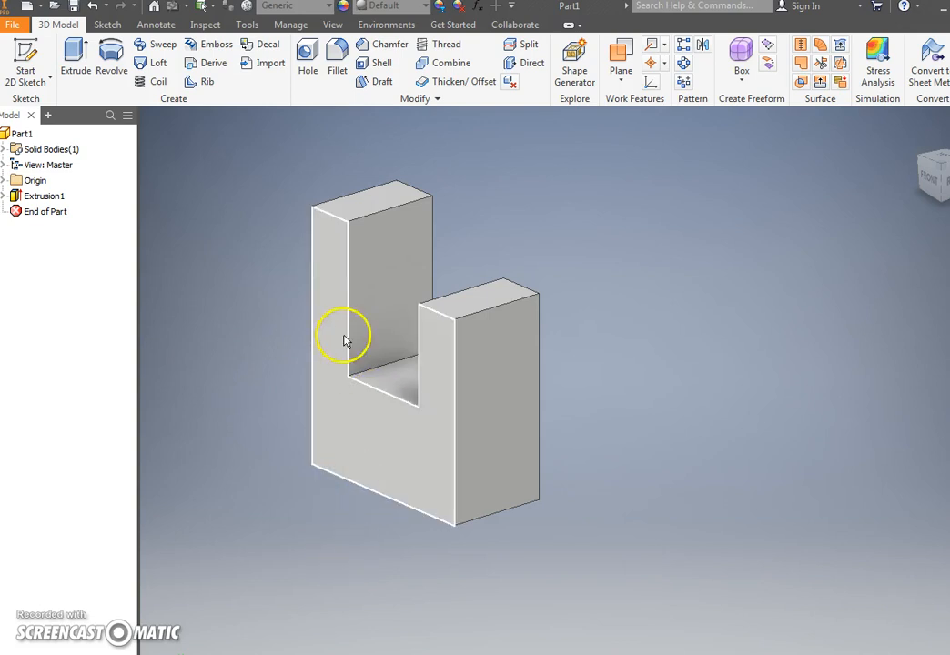
Start a constant 0.125 in fillet in Loop select mode on the outline loops of the front and back U-shaped faces
left_click(337, 59)
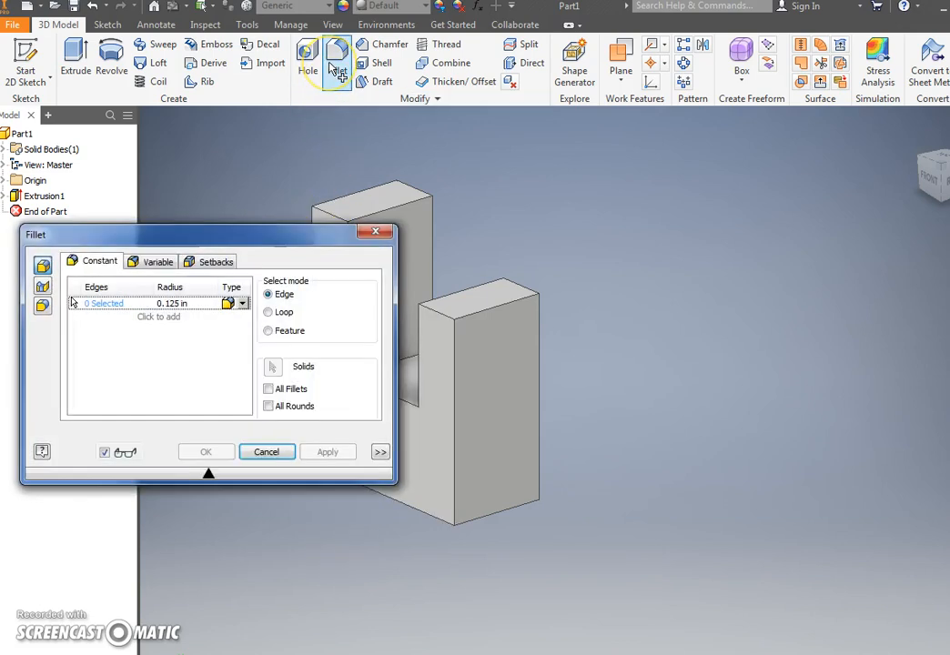
left_click_drag(256, 229, 785, 235)
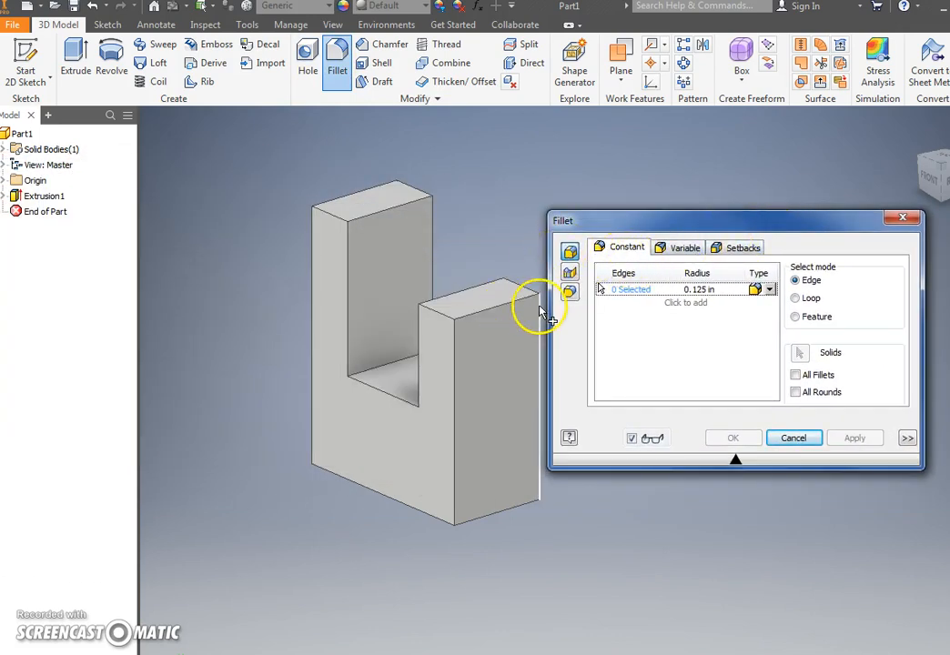
left_click(796, 300)
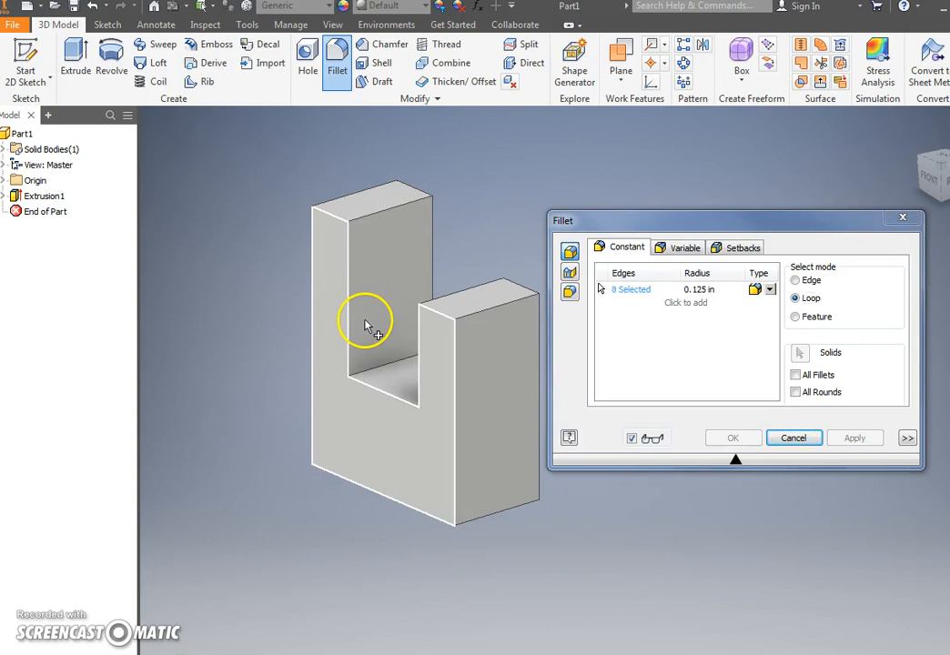
left_click(438, 218)
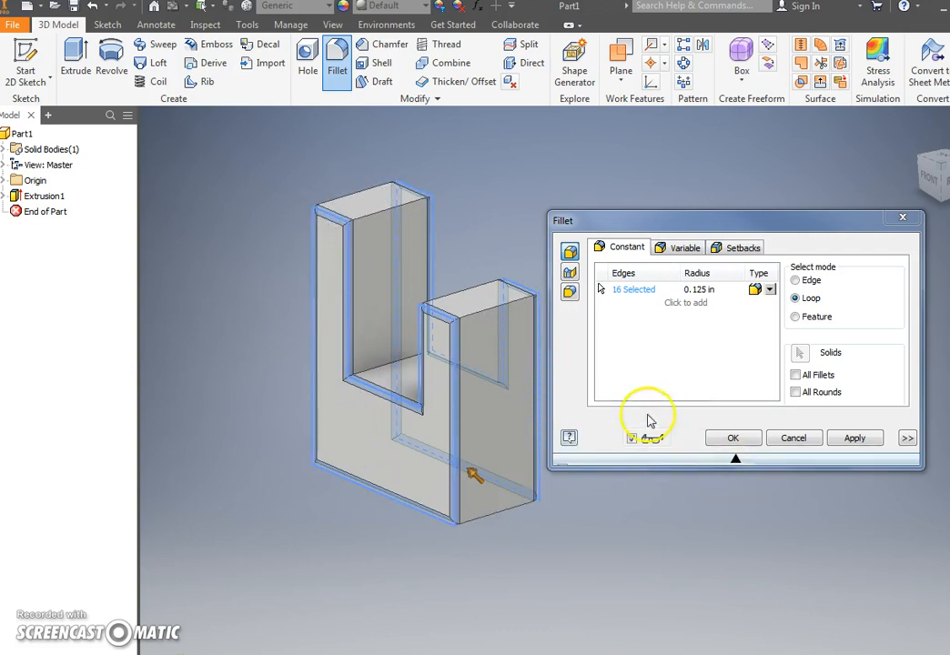
Add a second fillet set with a 0.25 in radius on the four long upper edges of both arms and create the fillets
left_click(689, 306)
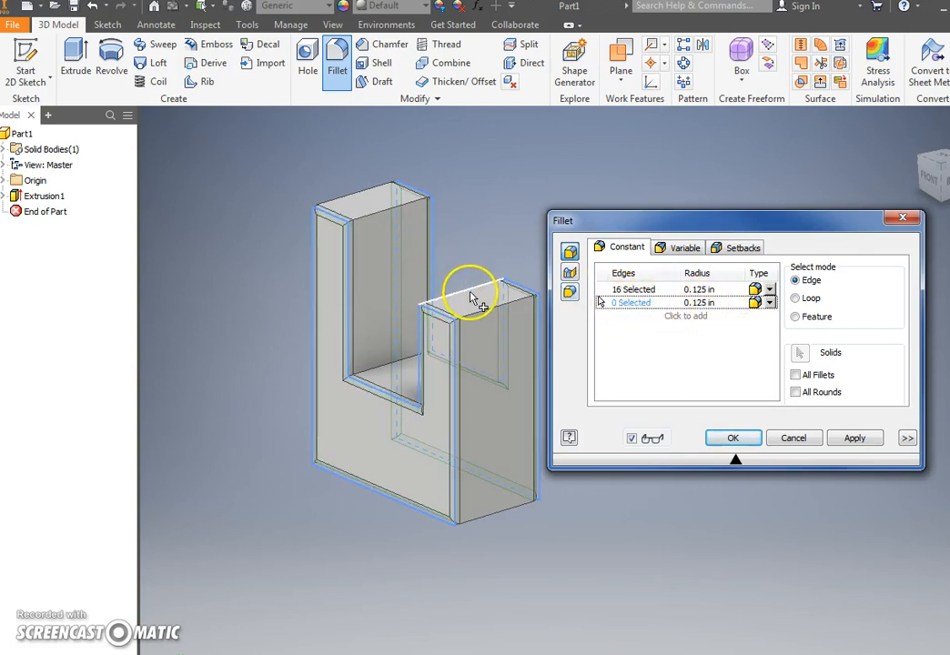
left_click(718, 301)
key("BackSpace")
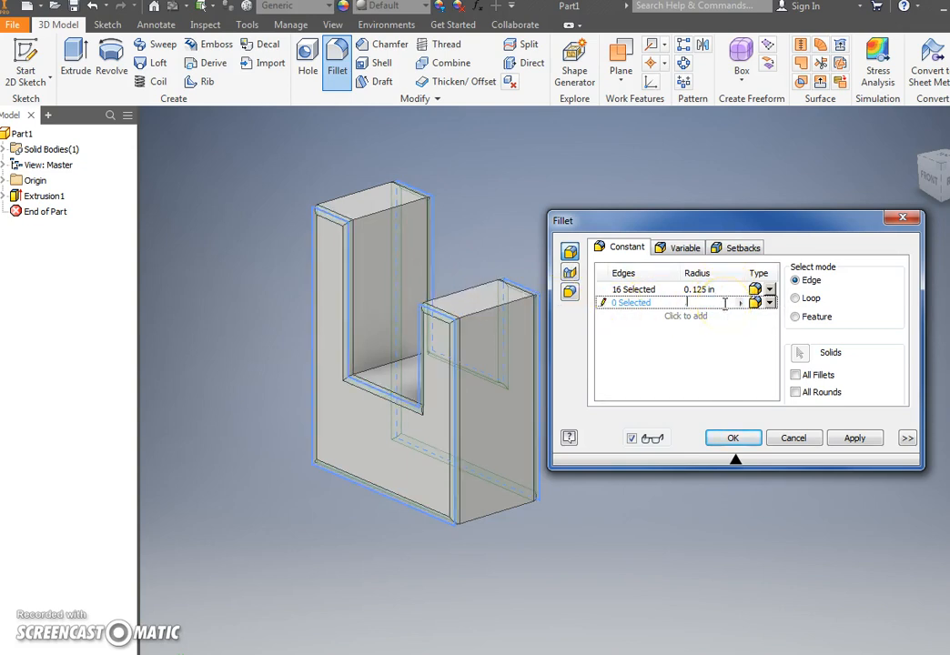
type(".25")
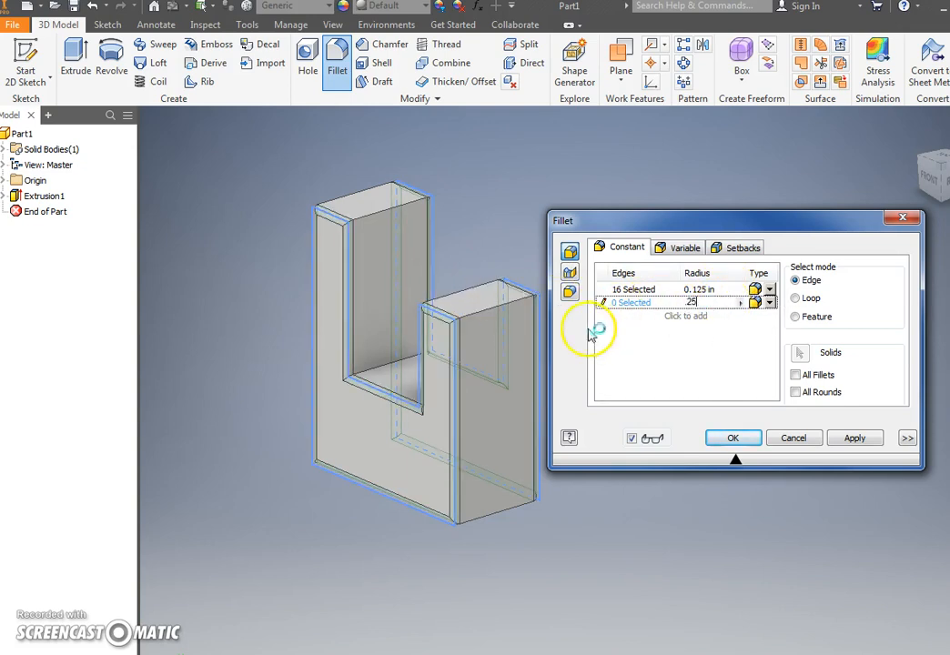
left_click(515, 296)
left_click(479, 287)
left_click(381, 211)
left_click(353, 194)
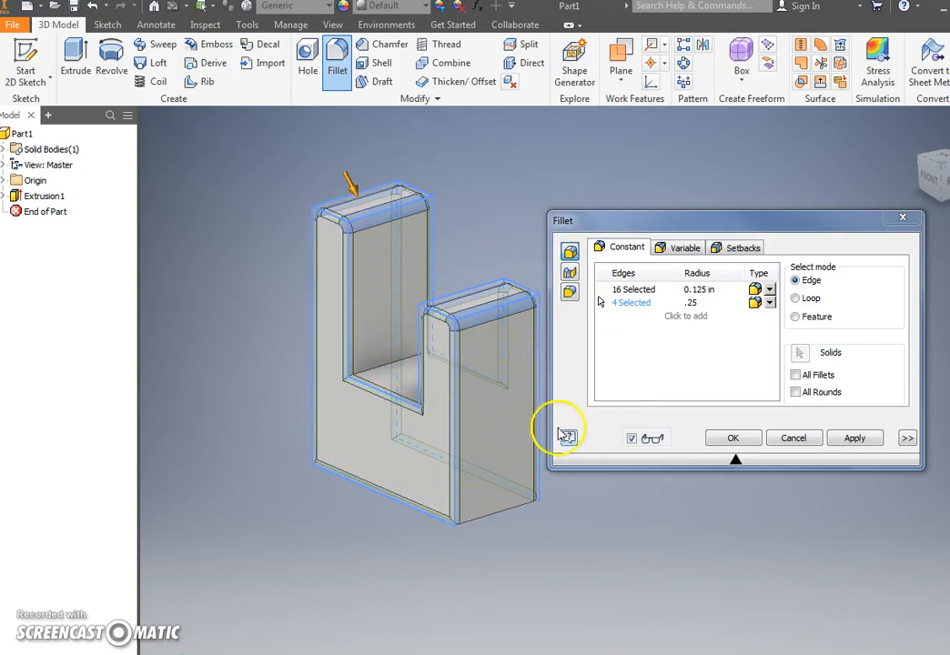
left_click(733, 438)
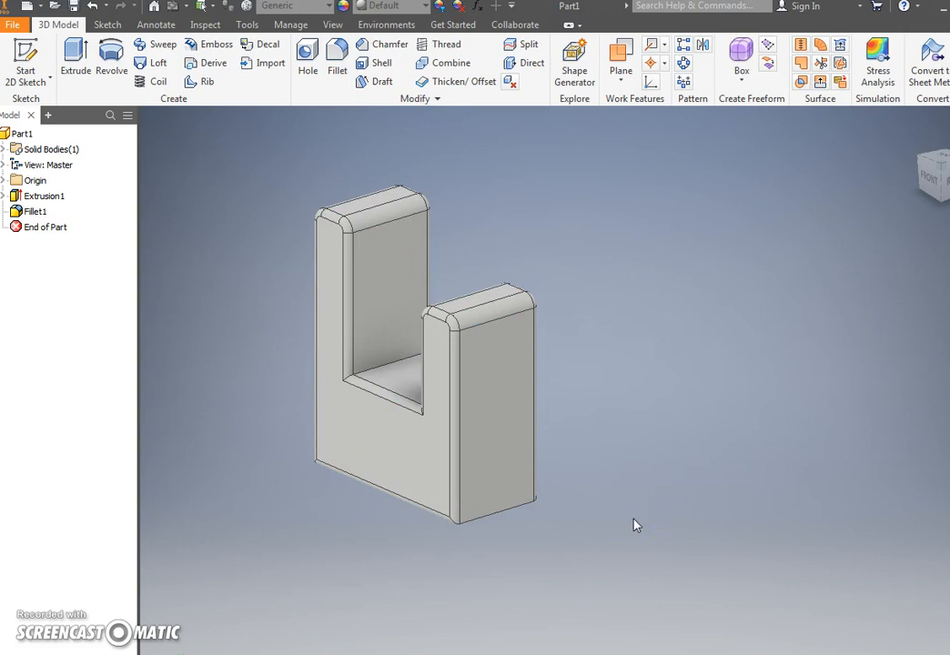
left_click(627, 508)
left_click(340, 321)
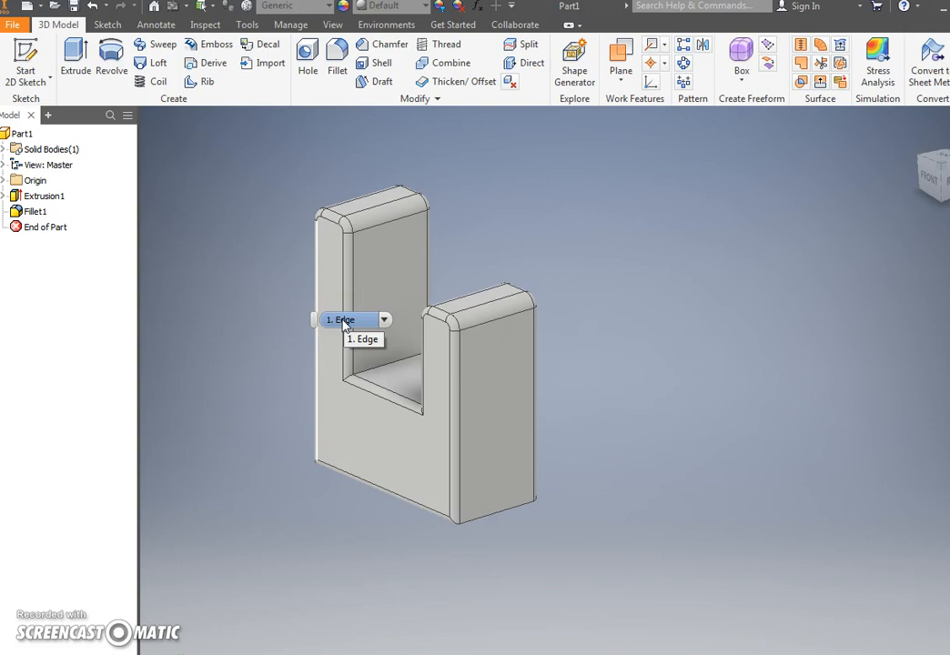
Create a new part from the Standard (in).ipt template and start a 2D sketch on the XY plane
left_click(18, 26)
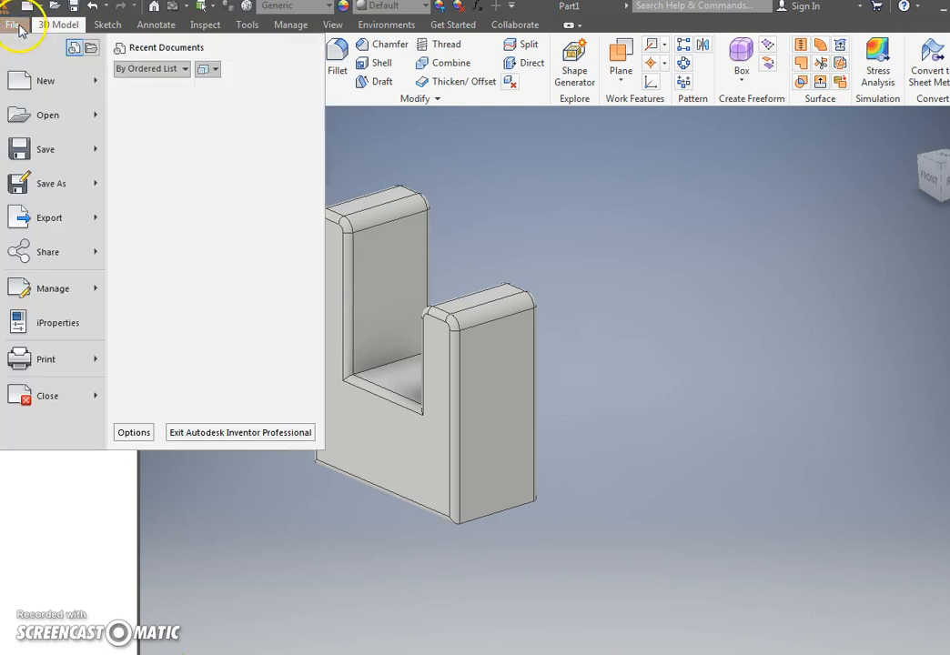
mouse_move(37, 80)
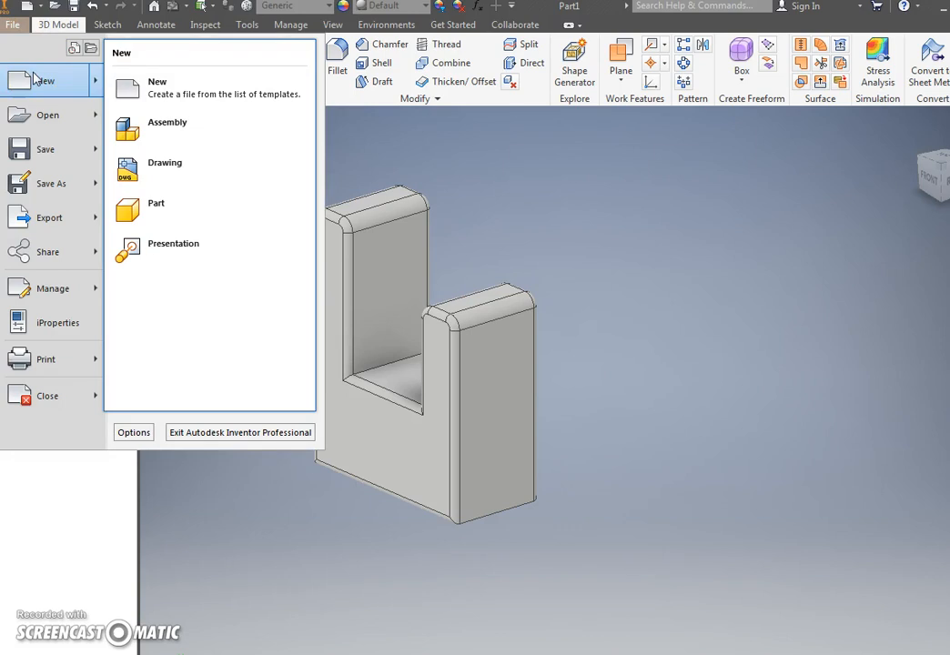
left_click(54, 80)
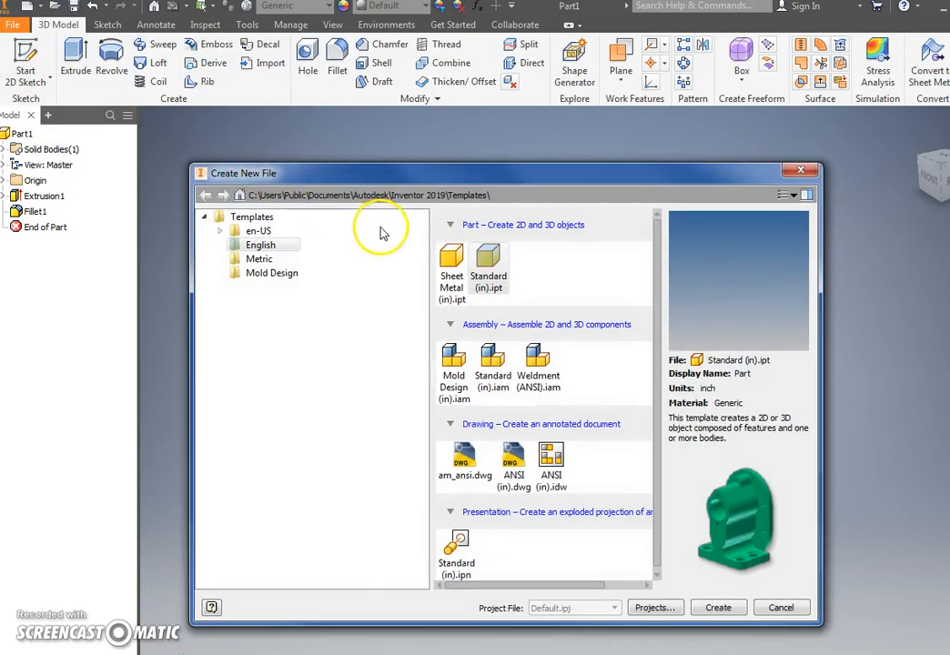
double_click(487, 257)
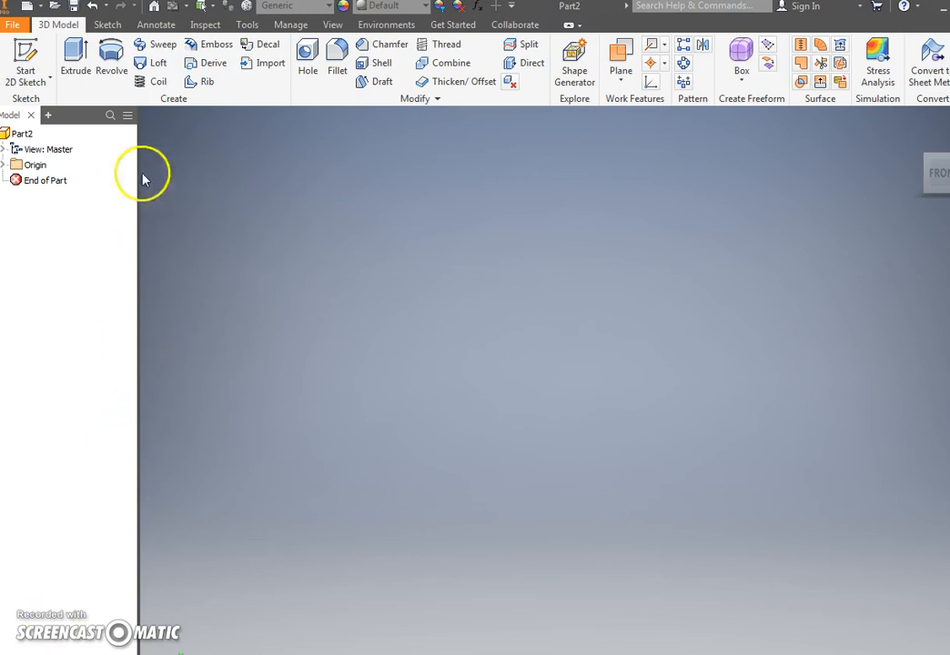
left_click(25, 64)
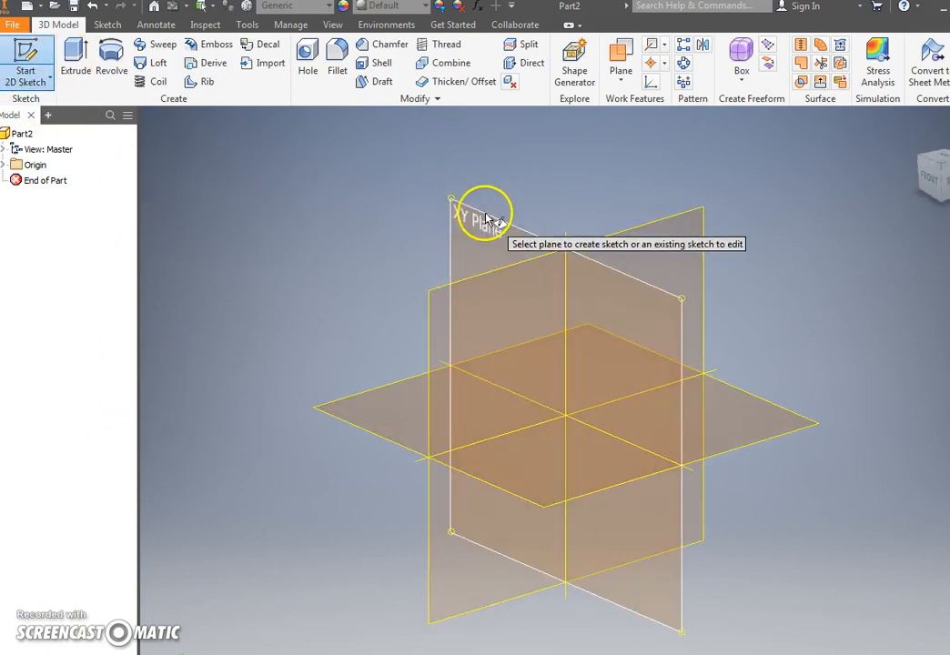
left_click(487, 218)
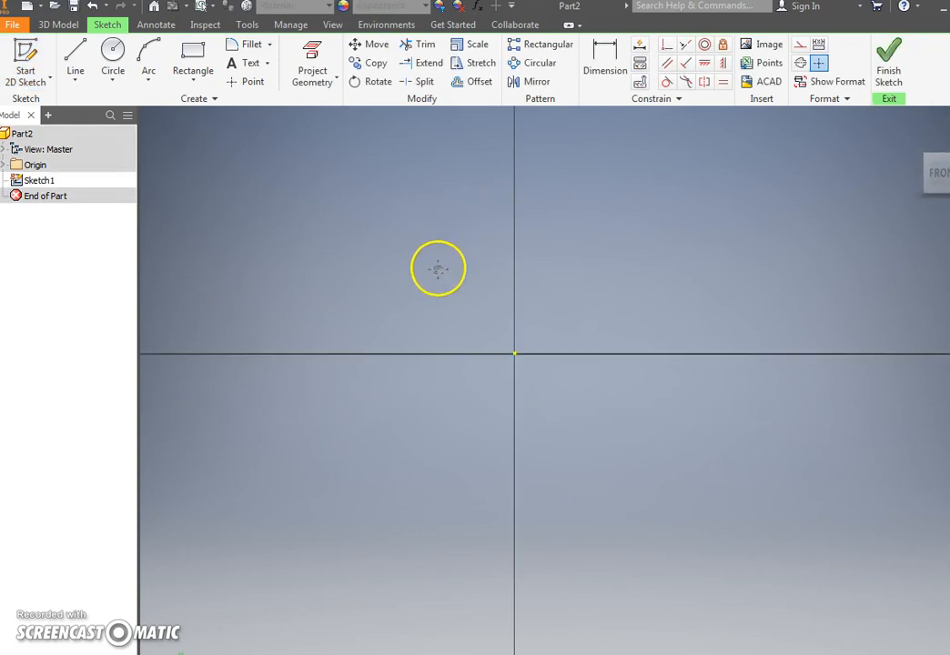
left_click(192, 82)
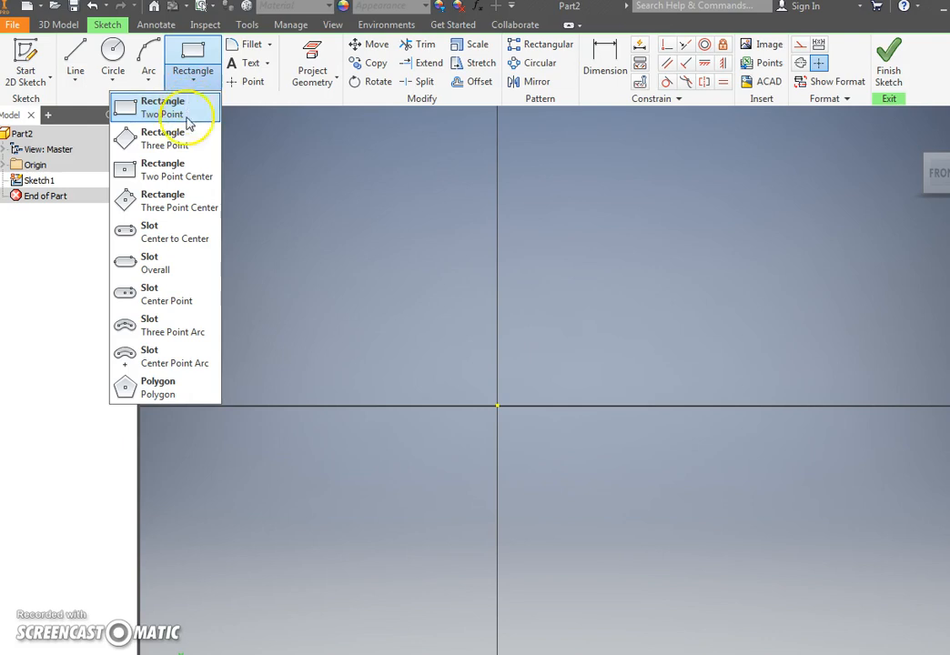
left_click(180, 169)
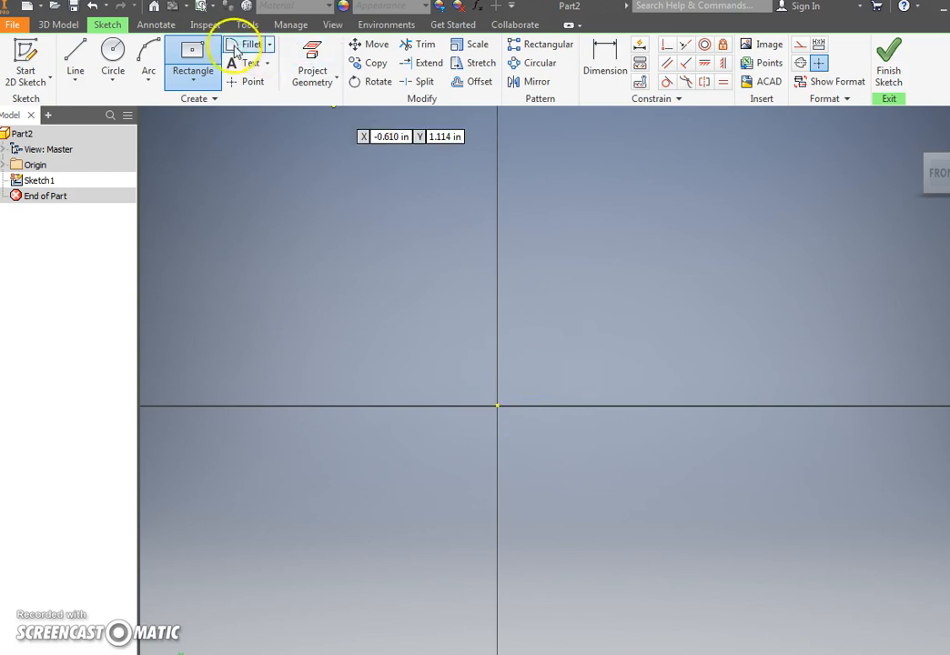
left_click(194, 78)
left_click(188, 110)
left_click(328, 227)
key("Escape")
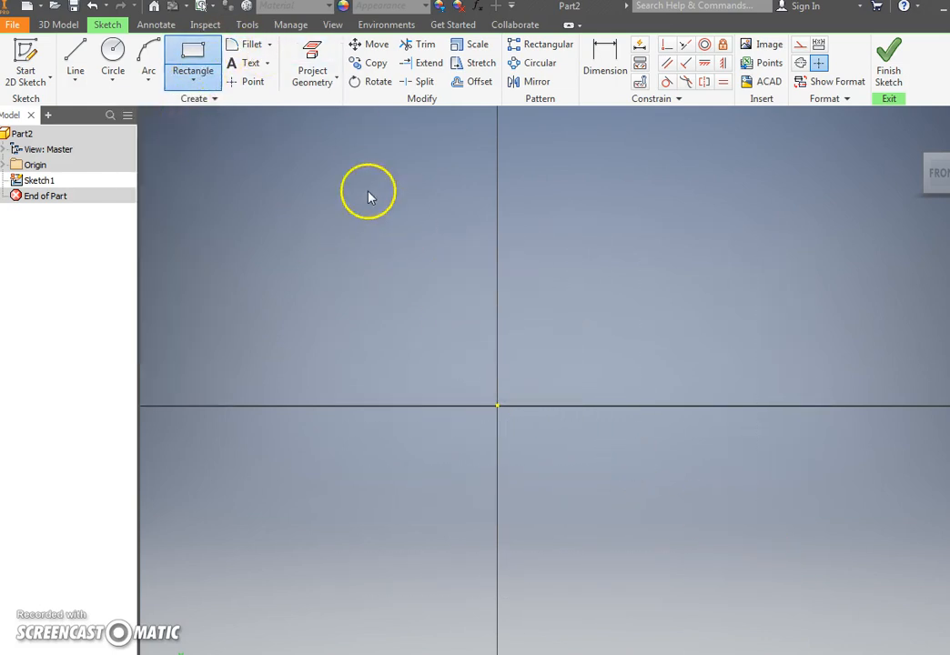
Draw a two-point center rectangle at the origin, 5 in wide and 3 in high
left_click(194, 80)
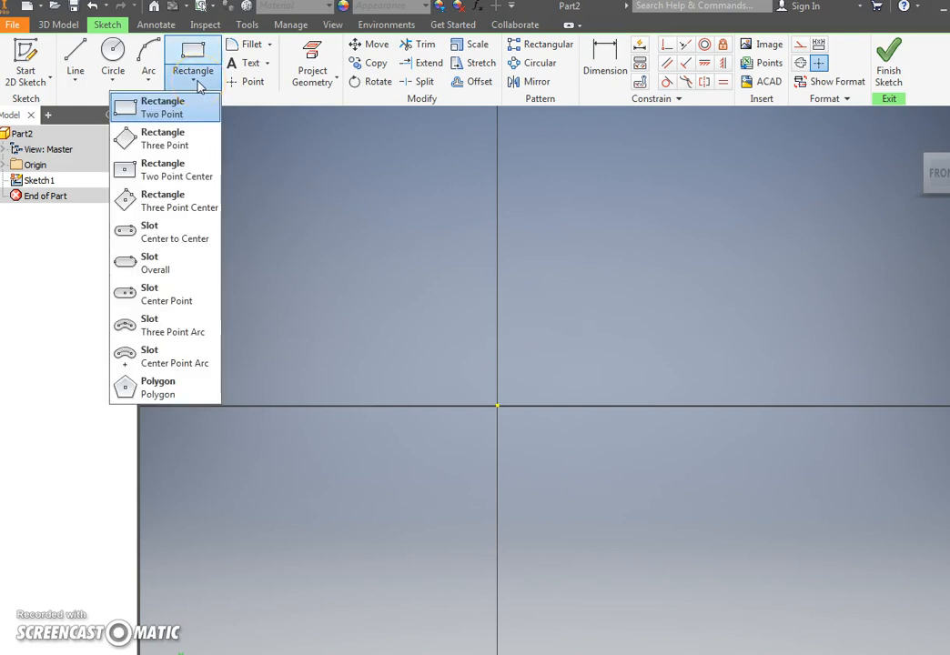
left_click(177, 174)
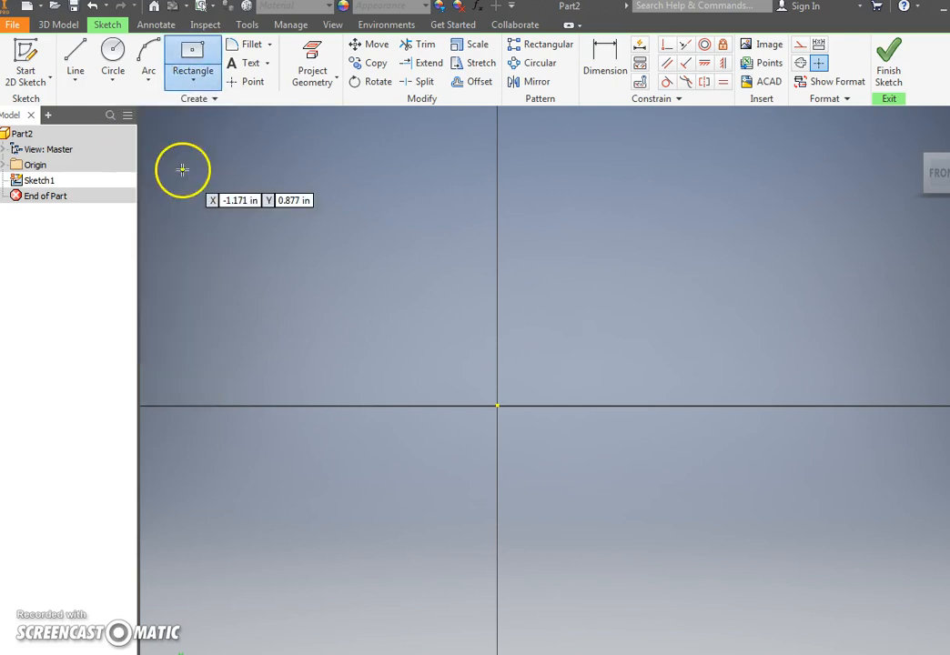
left_click(496, 405)
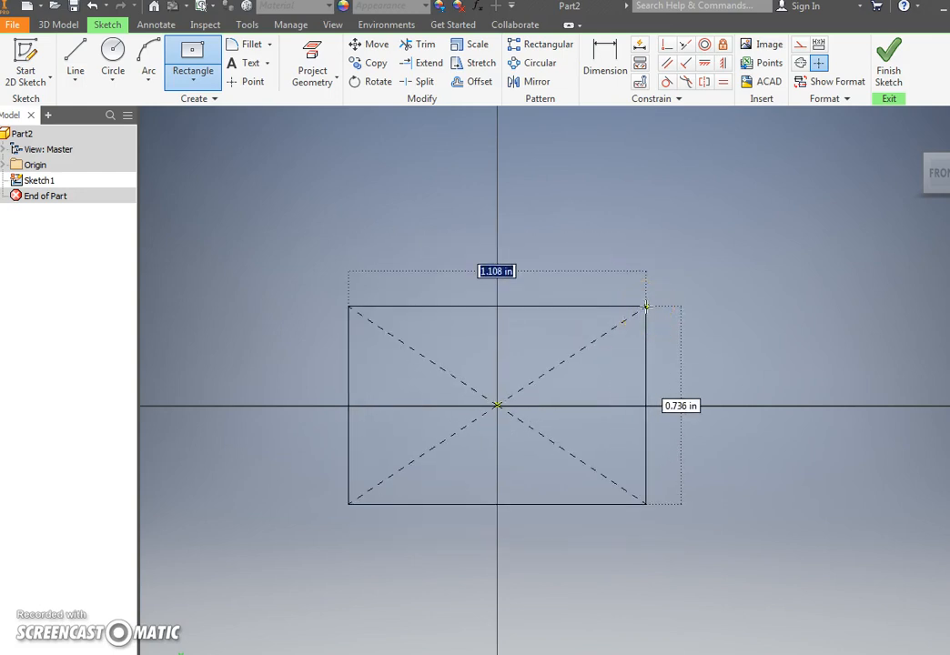
type("5")
key("Tab")
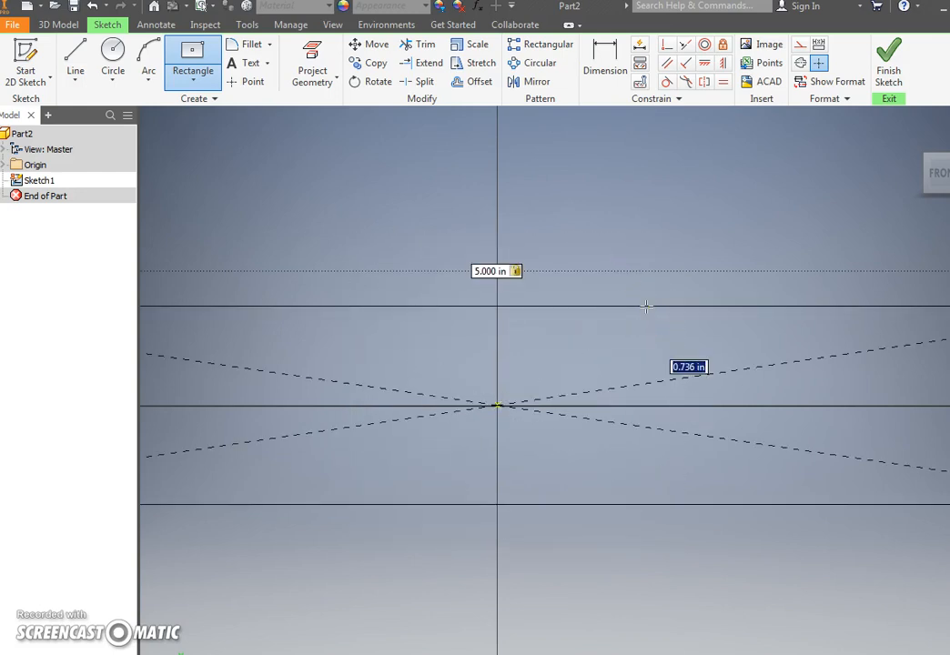
type("3")
key("Return")
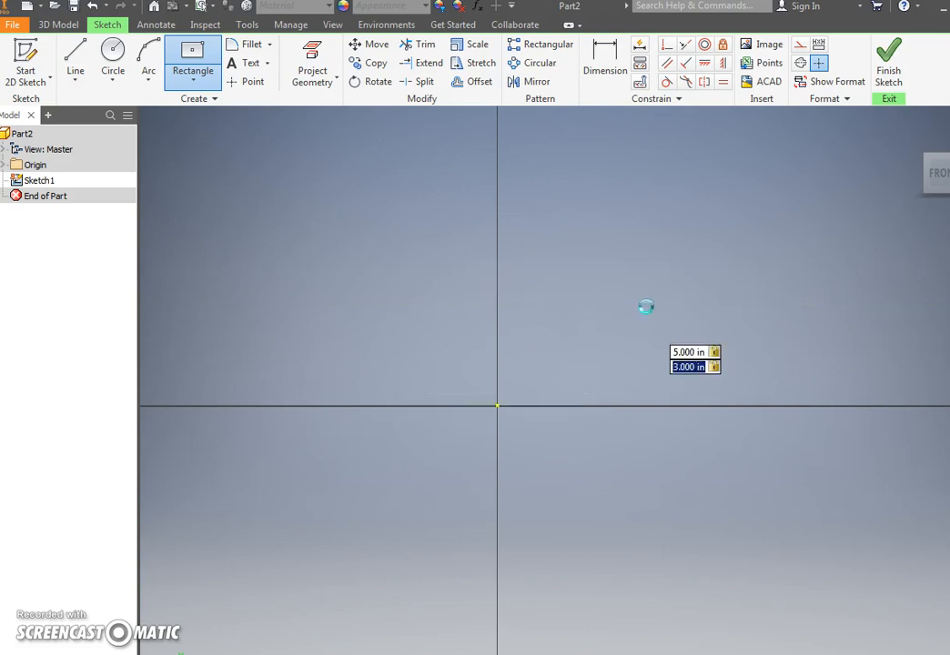
scroll(647, 310, "down", 5)
middle_click_drag(620, 307, 530, 292)
scroll(530, 289, "down", 3)
key("Escape")
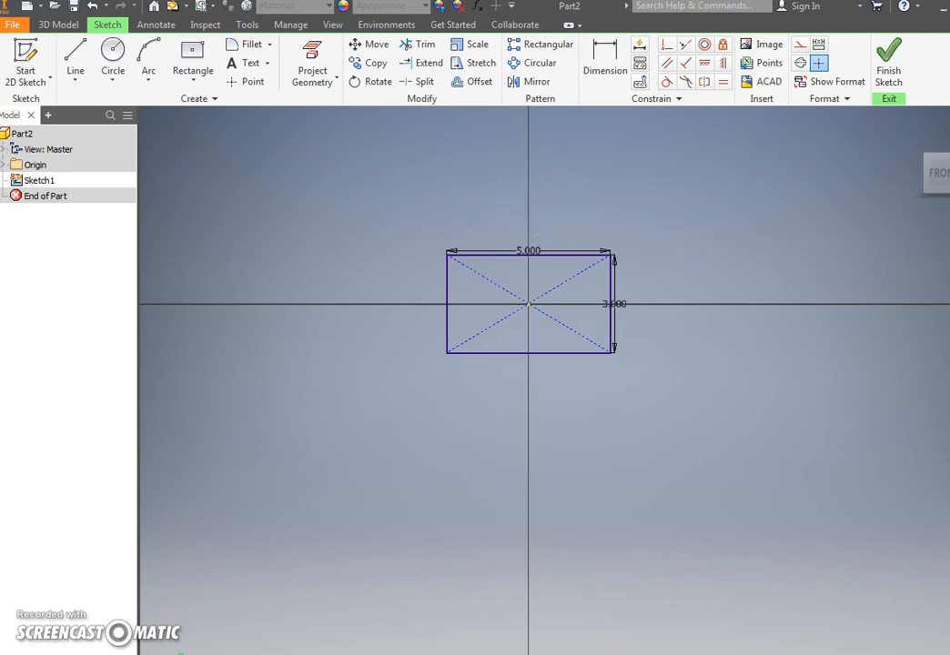
Examine the reference block in the Inventor tutorial video in the browser, then return to the sketch
left_click_drag(0, 55, 626, 41)
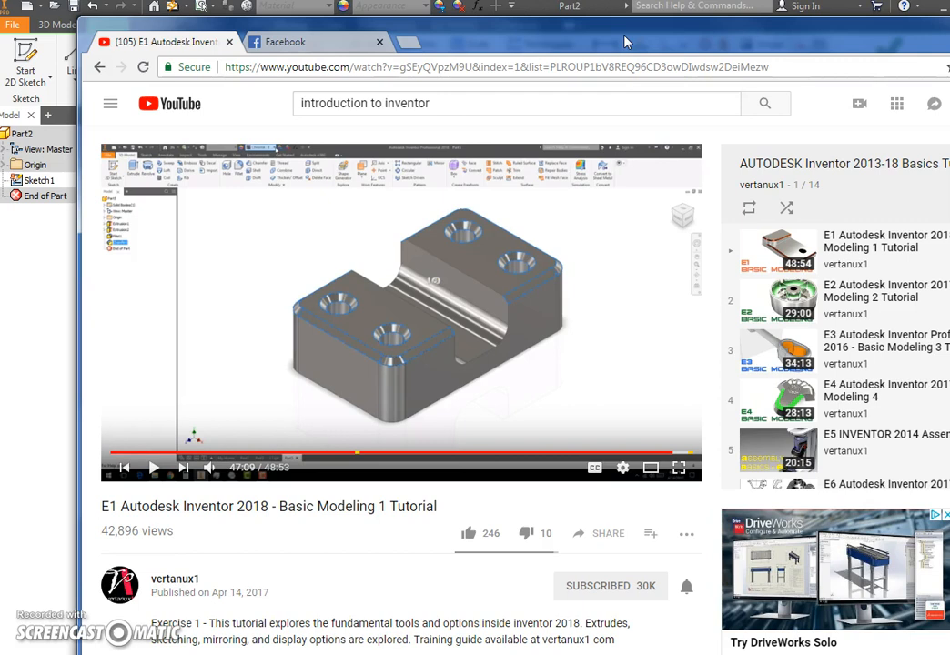
left_click_drag(625, 41, 0, 46)
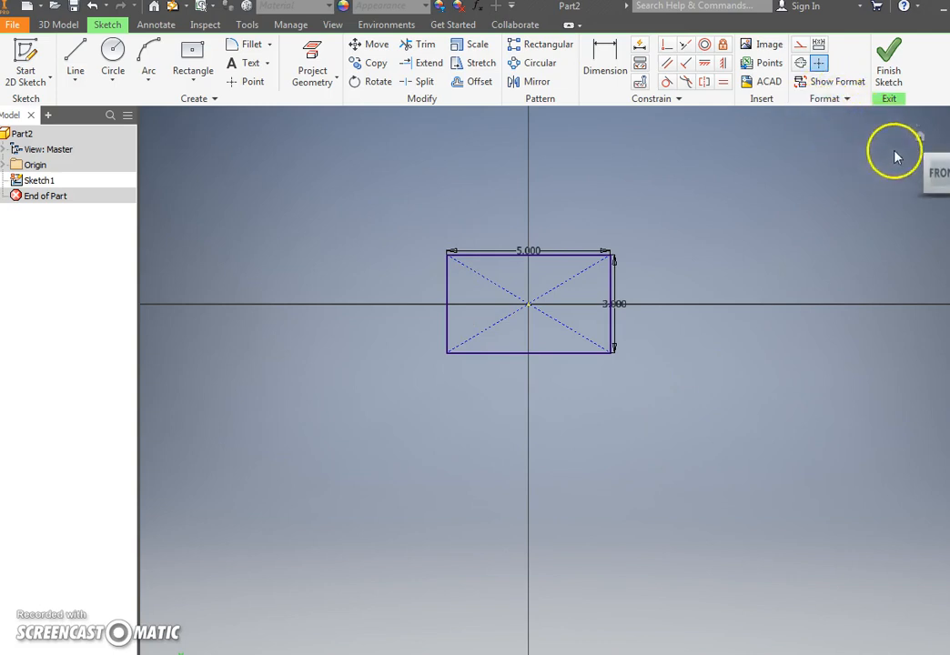
Finish the sketch and extrude the rectangle to a distance of 4 in
left_click(887, 59)
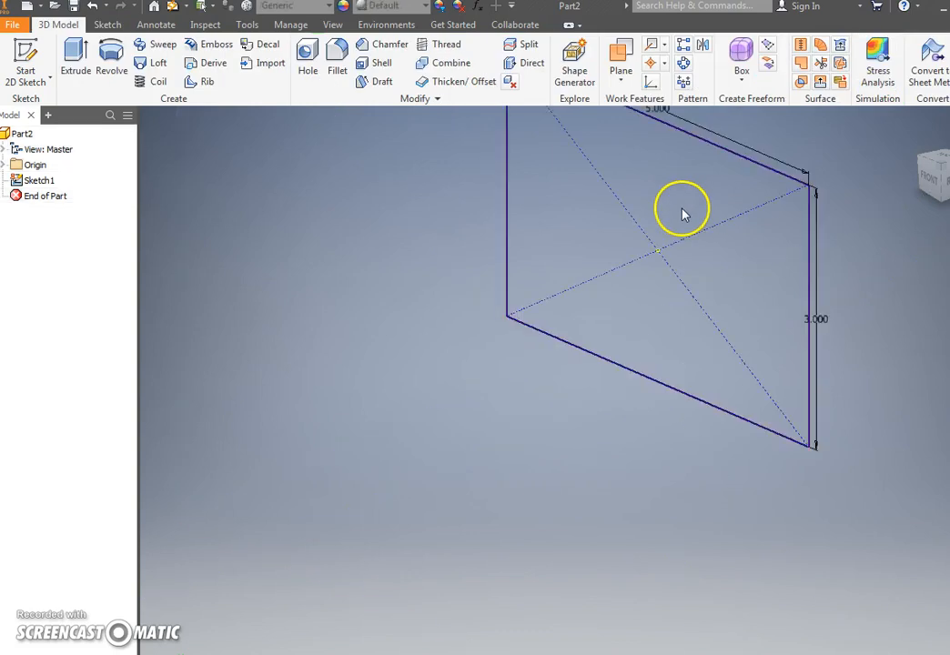
left_click(76, 65)
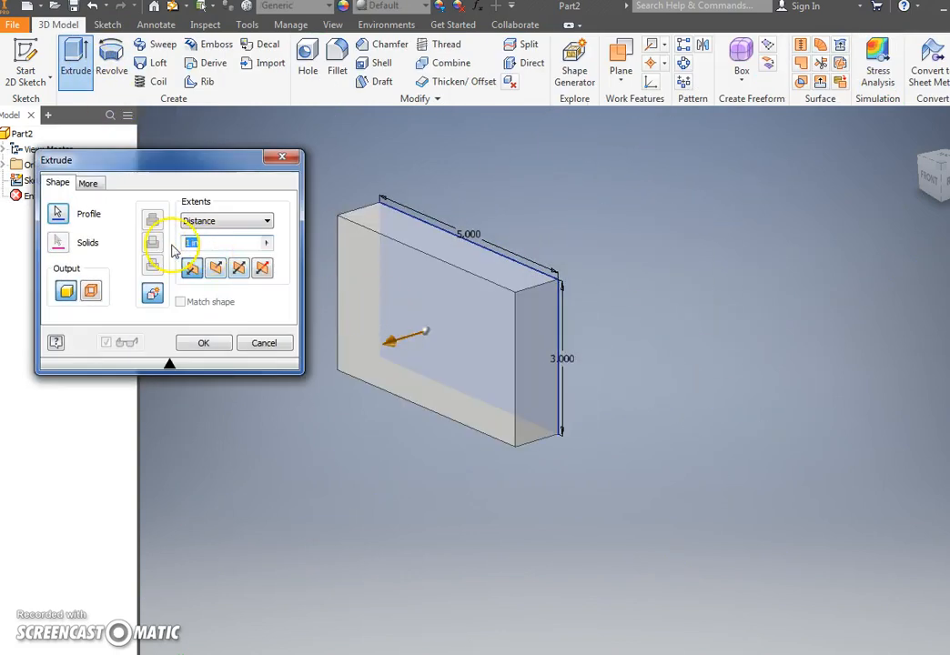
left_click(203, 345)
middle_click_drag(191, 299, 280, 362, "shift")
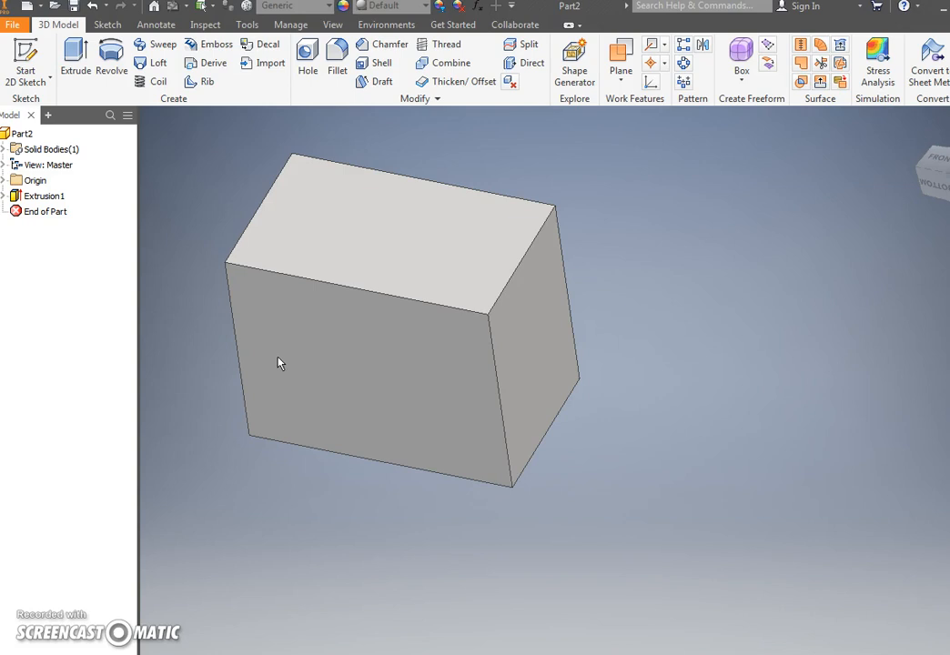
Edit the block's extrusion and set its distance to 3 in
double_click(20, 199)
left_click(208, 241)
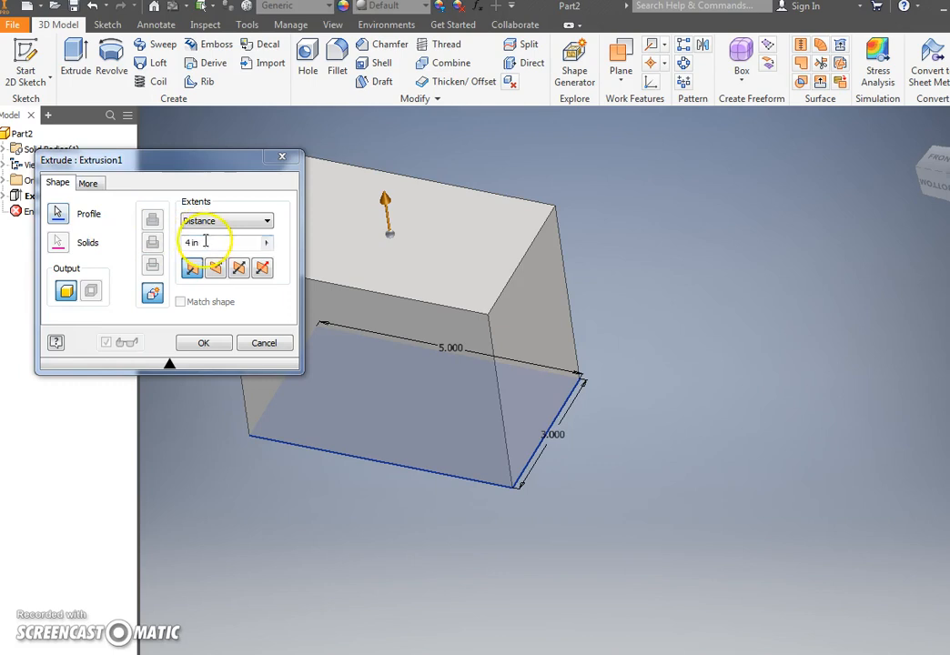
left_click_drag(206, 241, 160, 255)
type("8")
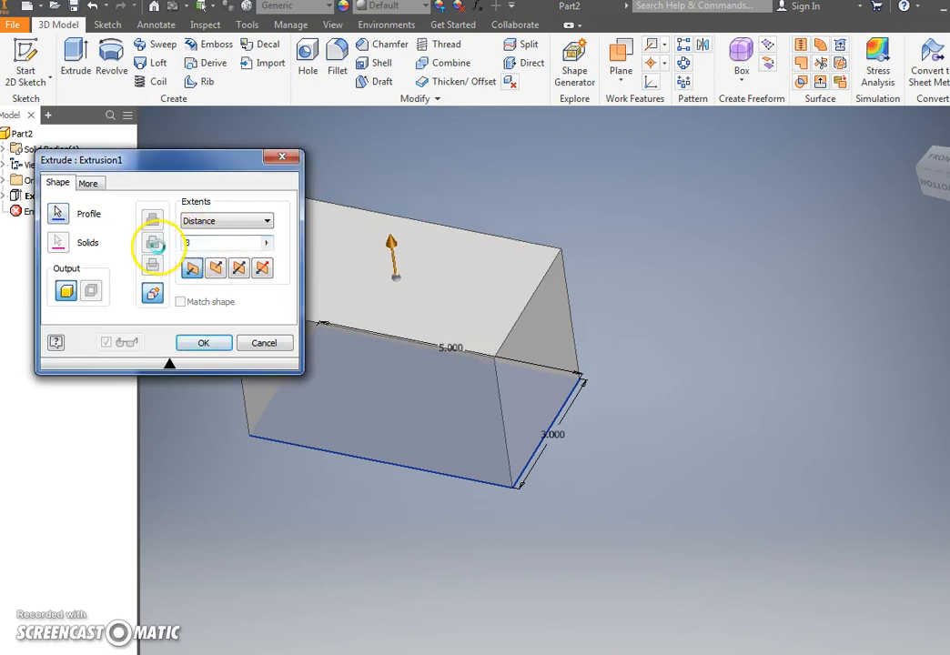
key("Return")
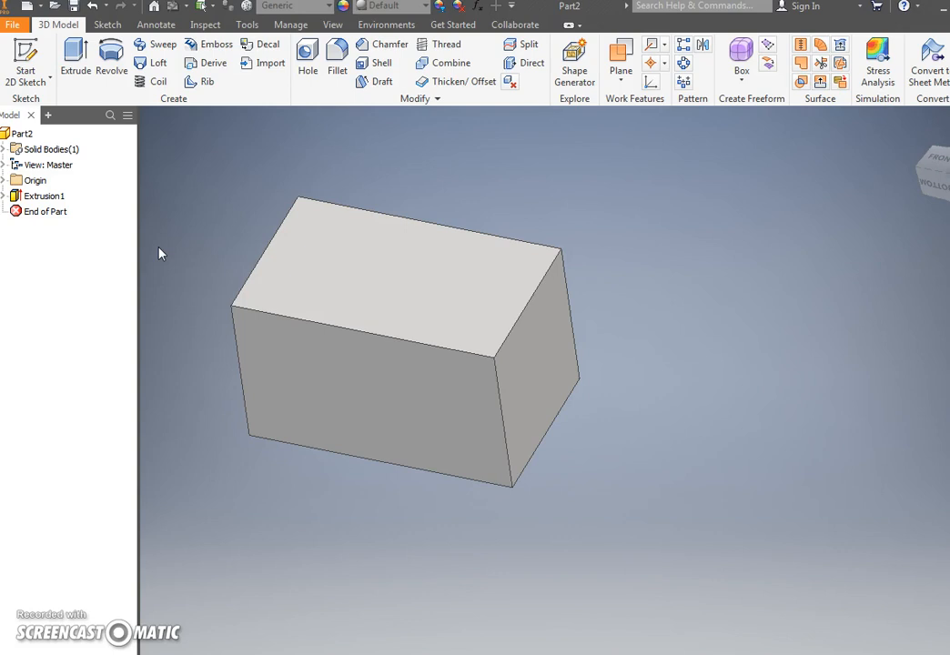
Start a taper tapped hole and place it near a corner of the block's front rectangular face
middle_click_drag(165, 250, 211, 281, "shift")
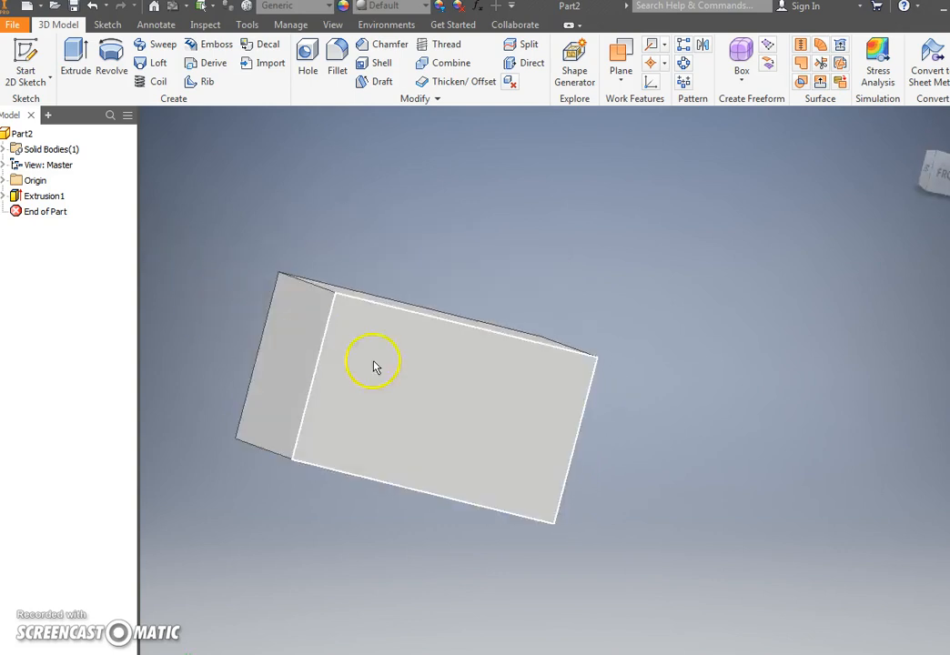
left_click(418, 360)
left_click(428, 259)
mouse_move(429, 262)
middle_mouse_down("shift")
mouse_move(441, 265)
mouse_move(424, 245)
middle_mouse_up("shift")
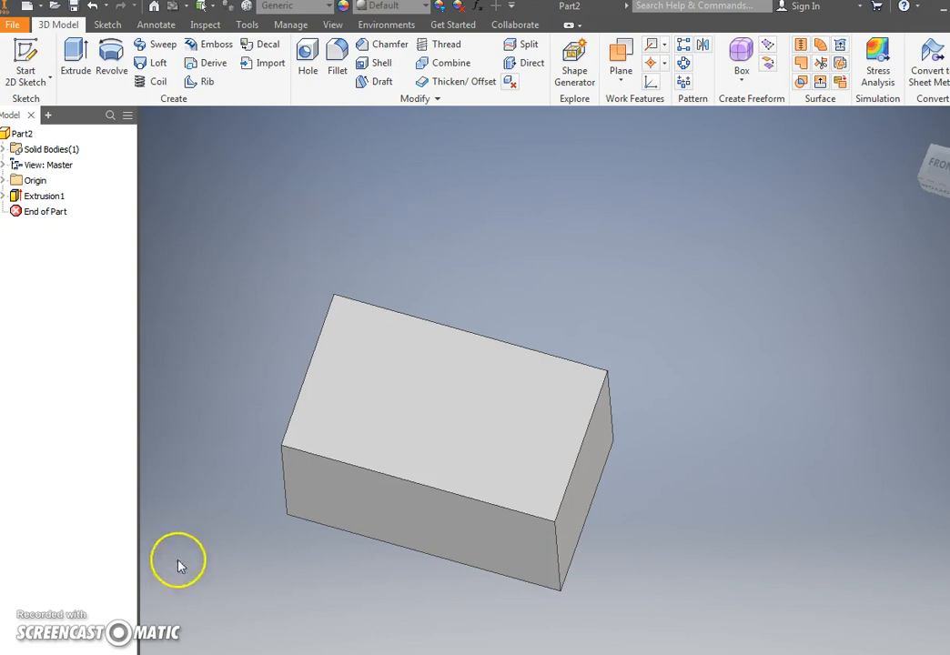
left_click(309, 62)
left_click(314, 232)
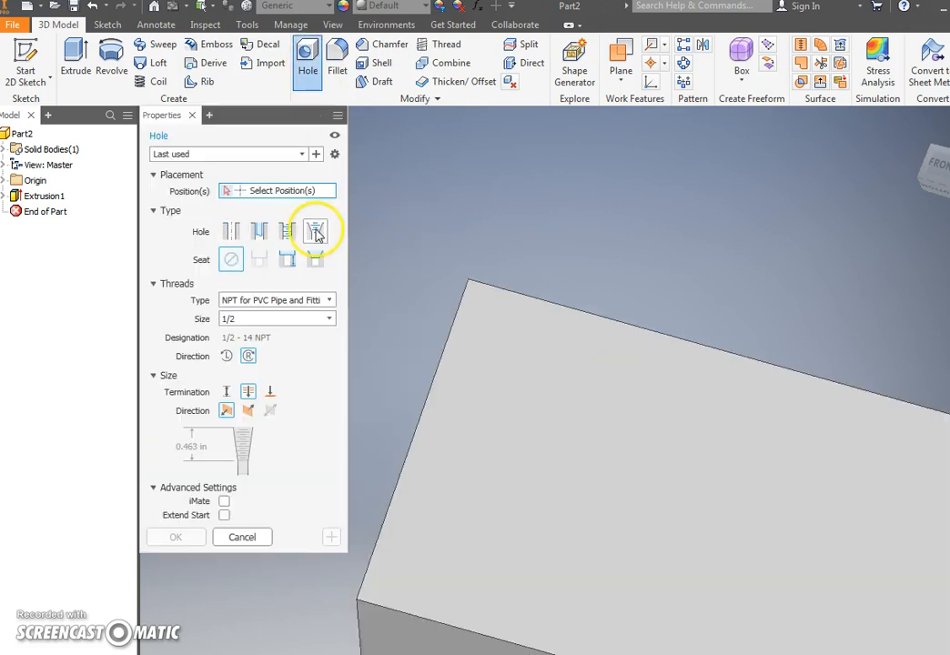
left_click(519, 368)
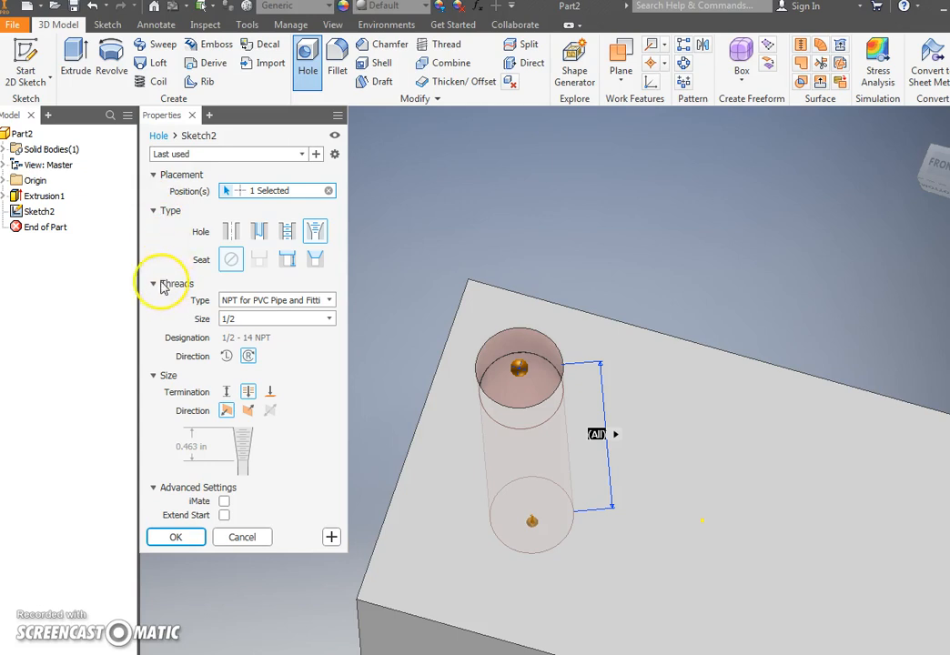
Position the hole center 0.75 in from each of the two adjacent edges of the face
left_click(153, 487)
left_click(153, 488)
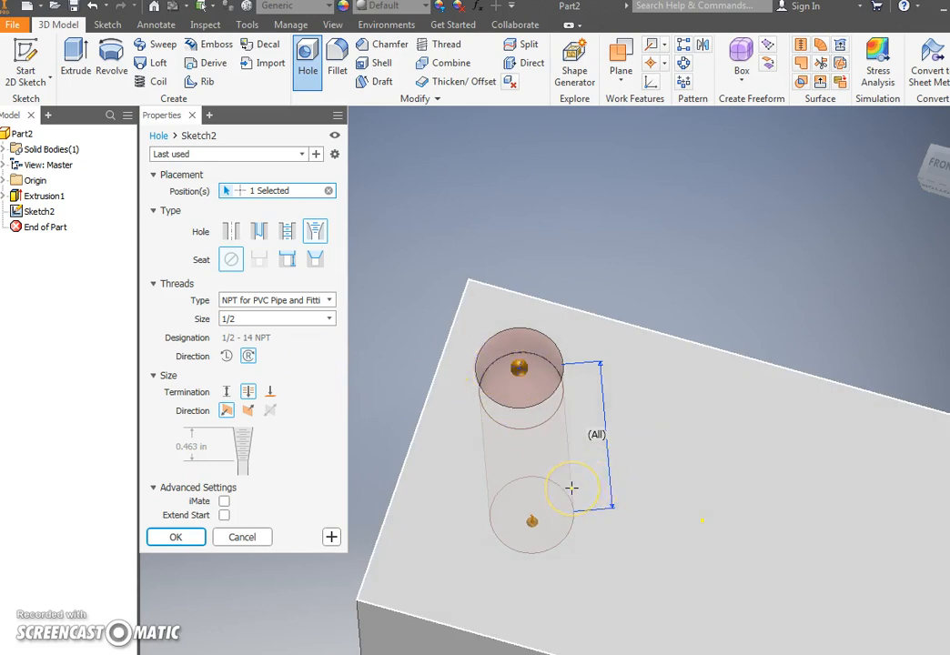
left_click(436, 372)
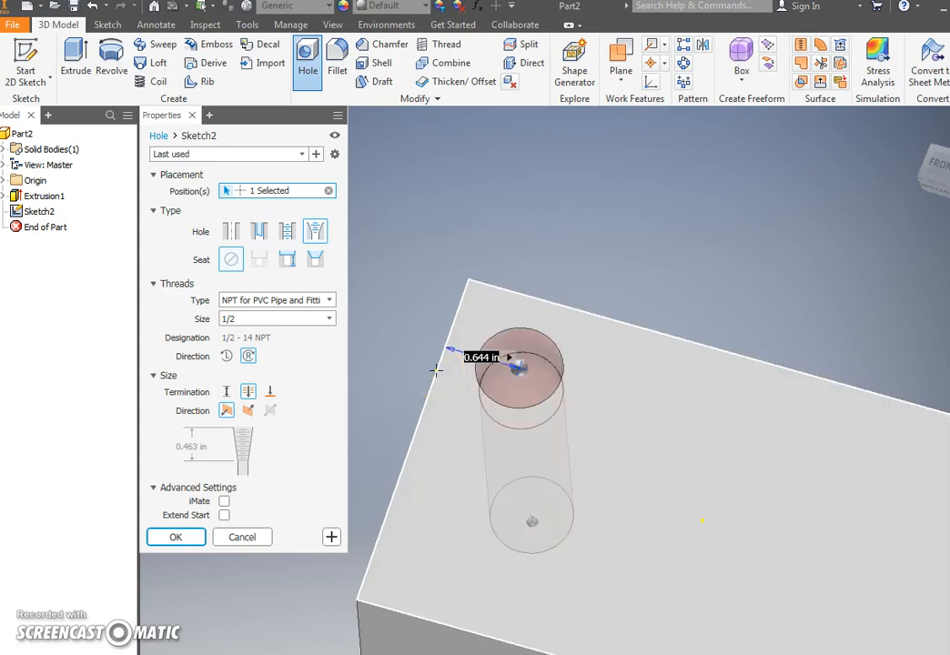
left_click(581, 311)
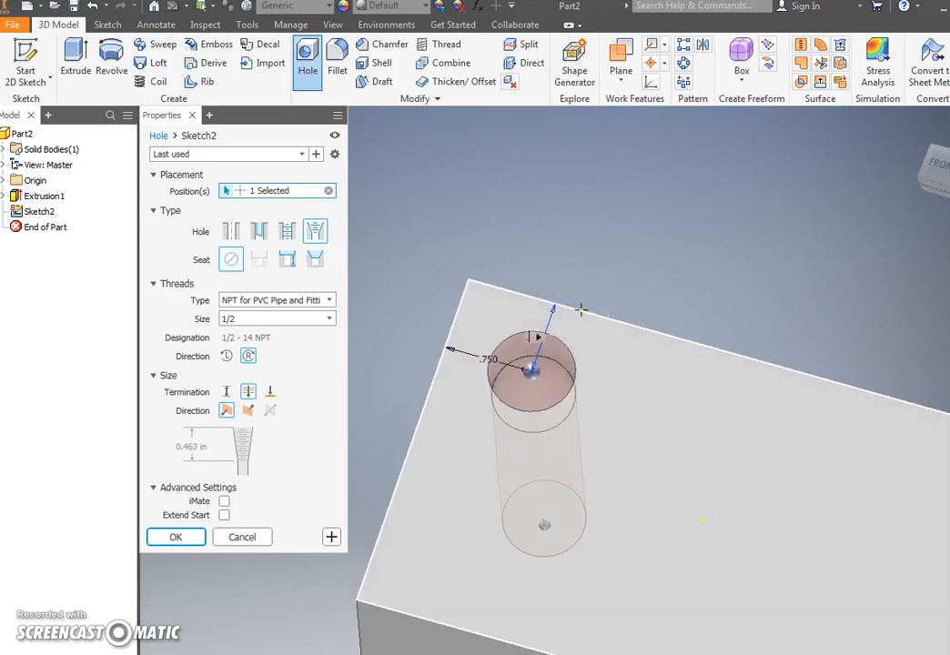
type(".75")
key("Return")
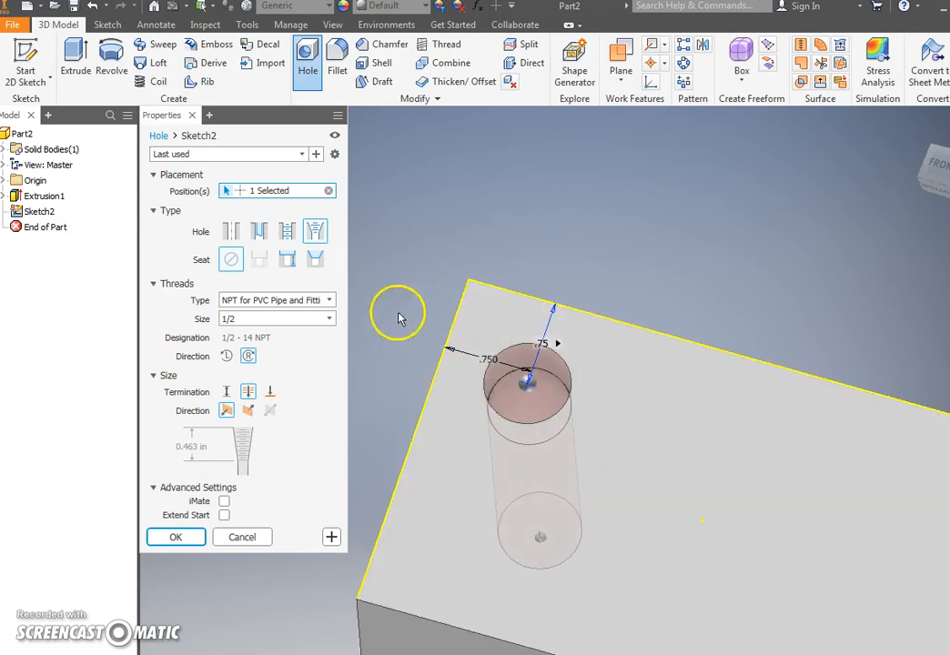
left_click(245, 328)
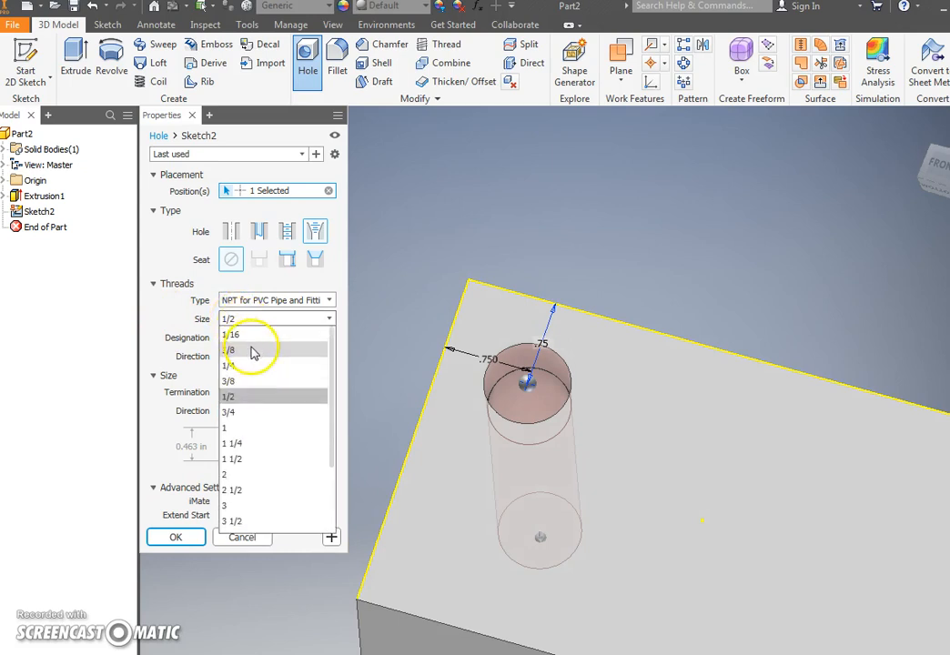
left_click(254, 352)
left_click(269, 318)
left_click(266, 350)
left_click(271, 320)
left_click(259, 365)
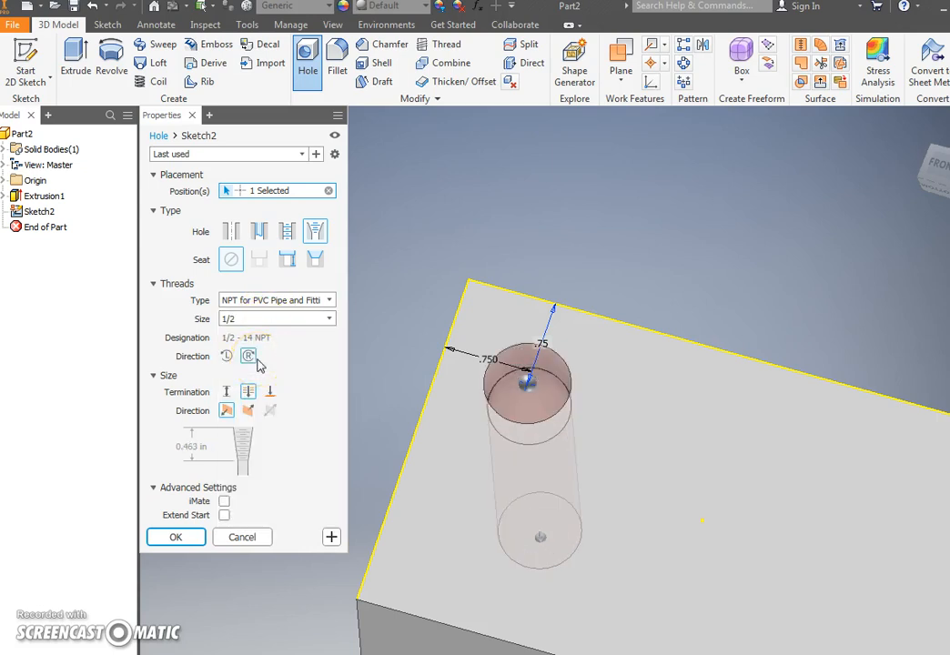
Try the Distance termination with flat and angled drill points, and the To termination, for the taper tapped hole
left_click(224, 393)
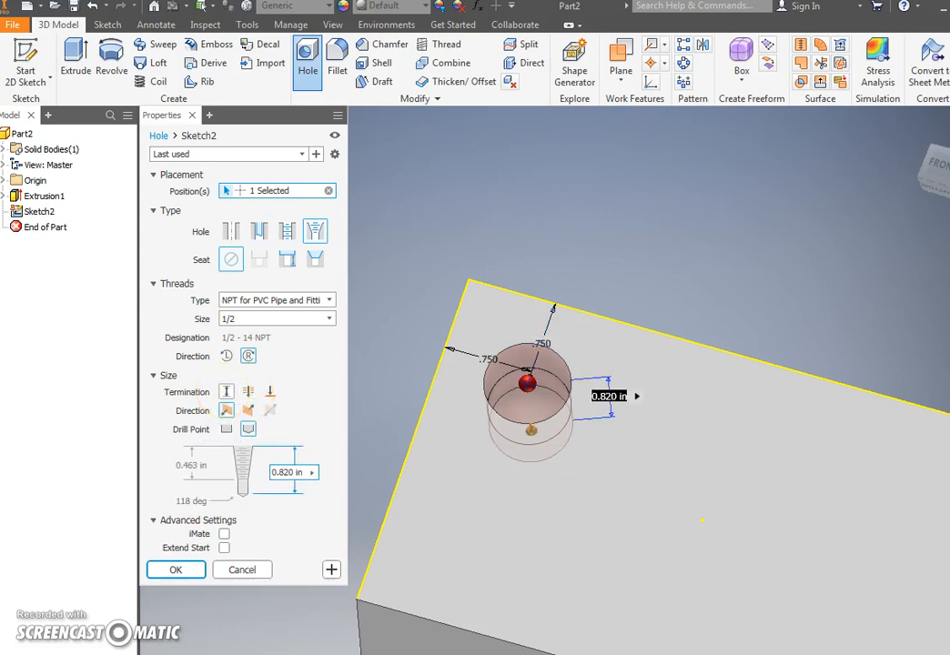
left_click(227, 429)
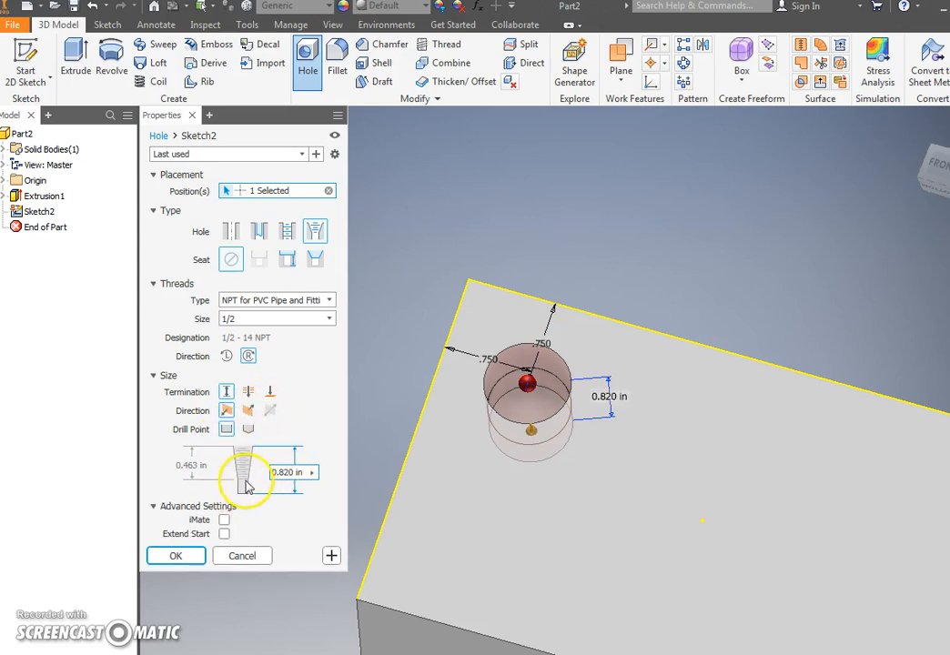
left_click(248, 429)
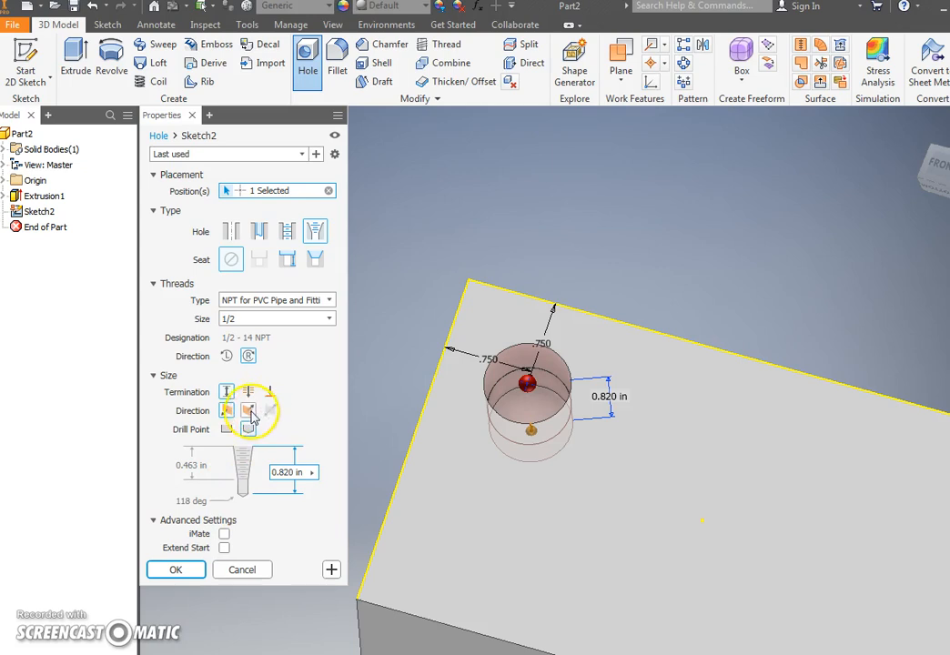
left_click(247, 392)
left_click(269, 392)
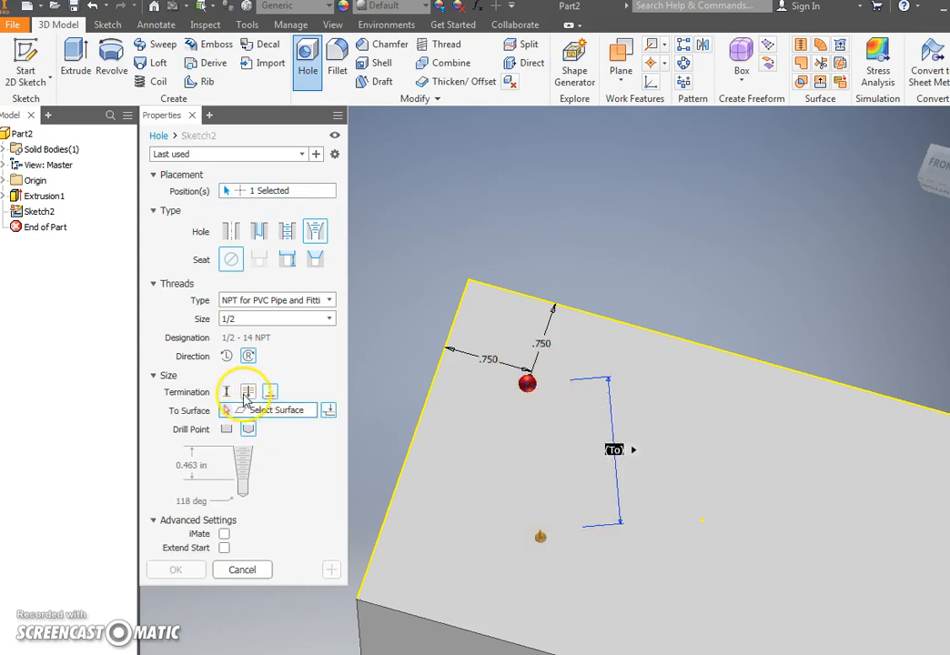
left_click(226, 392)
Set the hole's termination to Through All and create the 1/2 NPT taper tapped hole
left_click(248, 392)
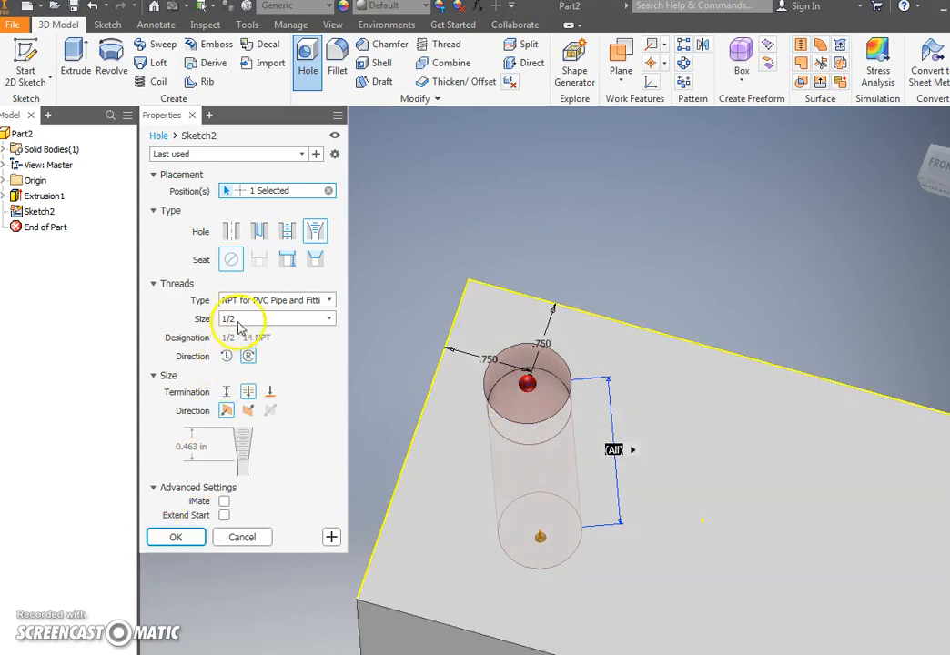
left_click(177, 537)
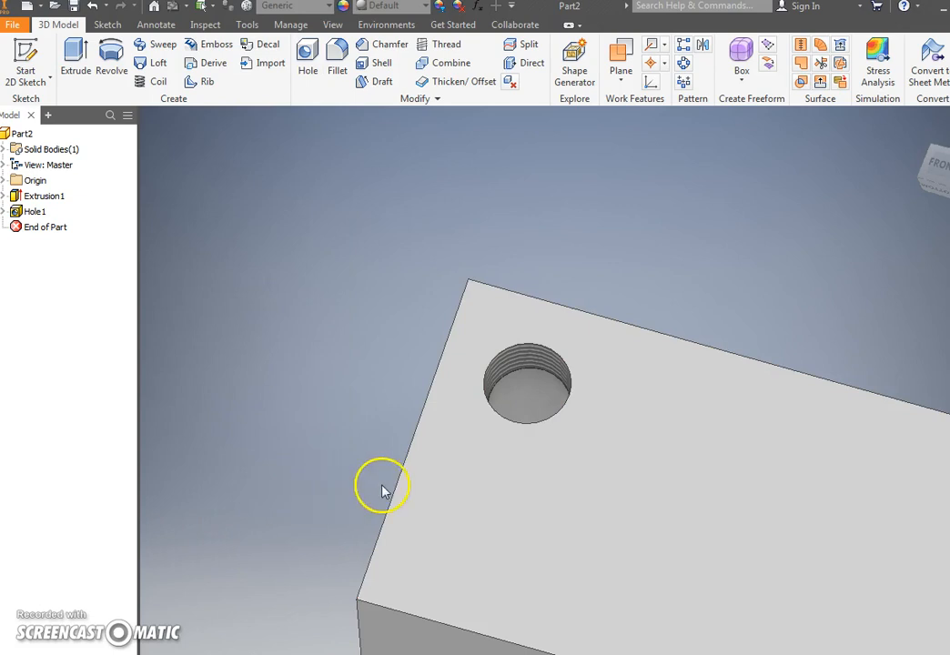
middle_click_drag(445, 499, 443, 517, "shift")
left_click(399, 459)
left_click(455, 411)
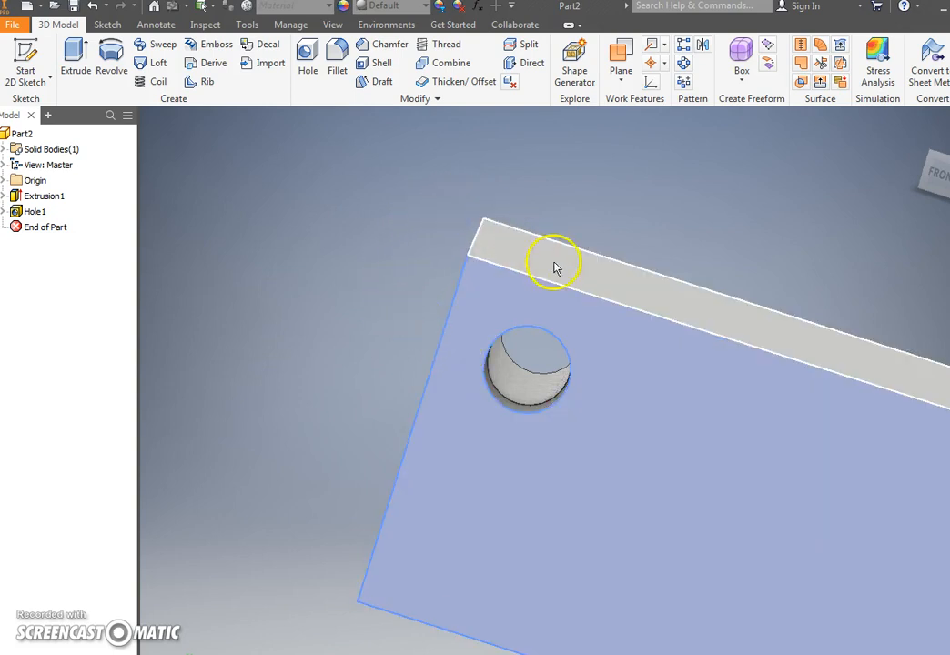
left_click(624, 325)
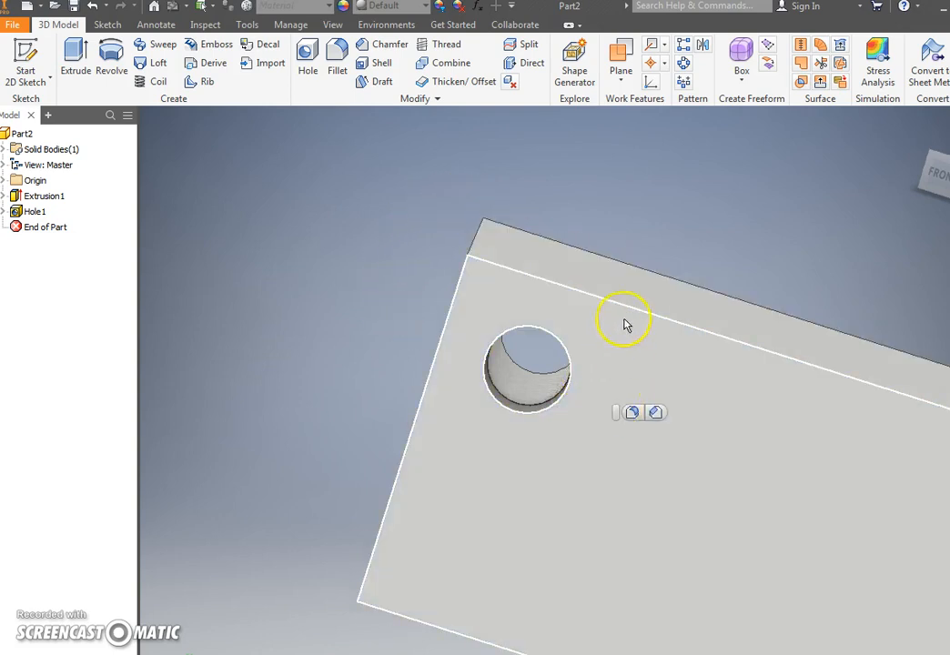
left_click(640, 269)
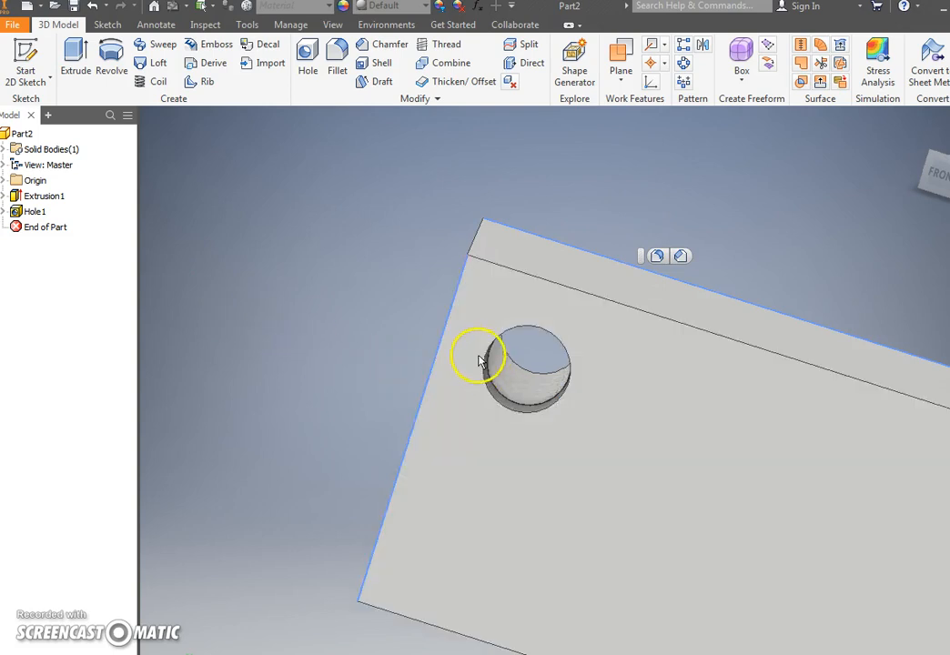
Edit the taper tapped hole to have a countersink seat and a 1/8 thread size
double_click(33, 211)
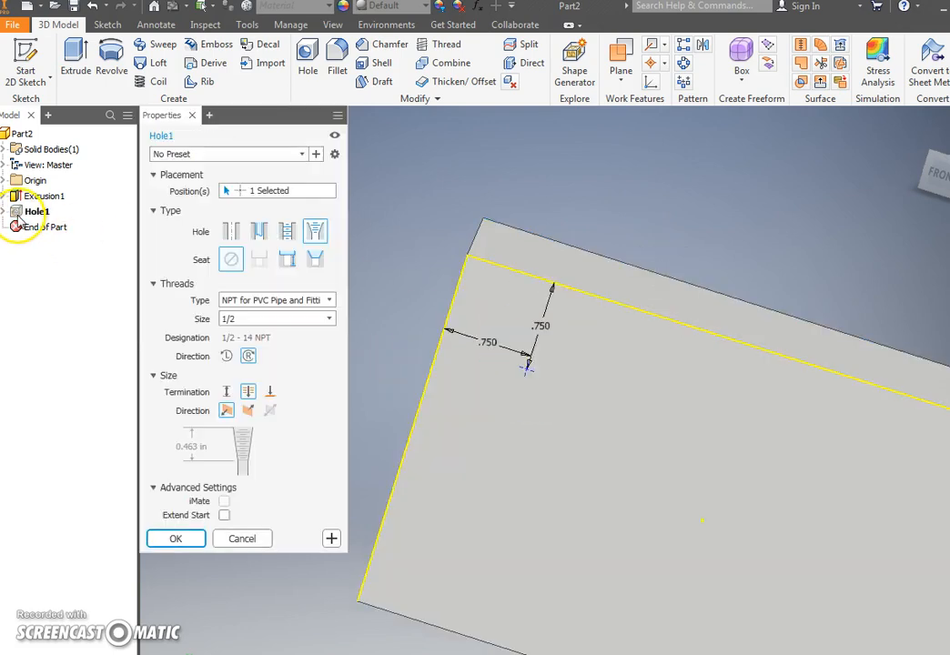
left_click(316, 261)
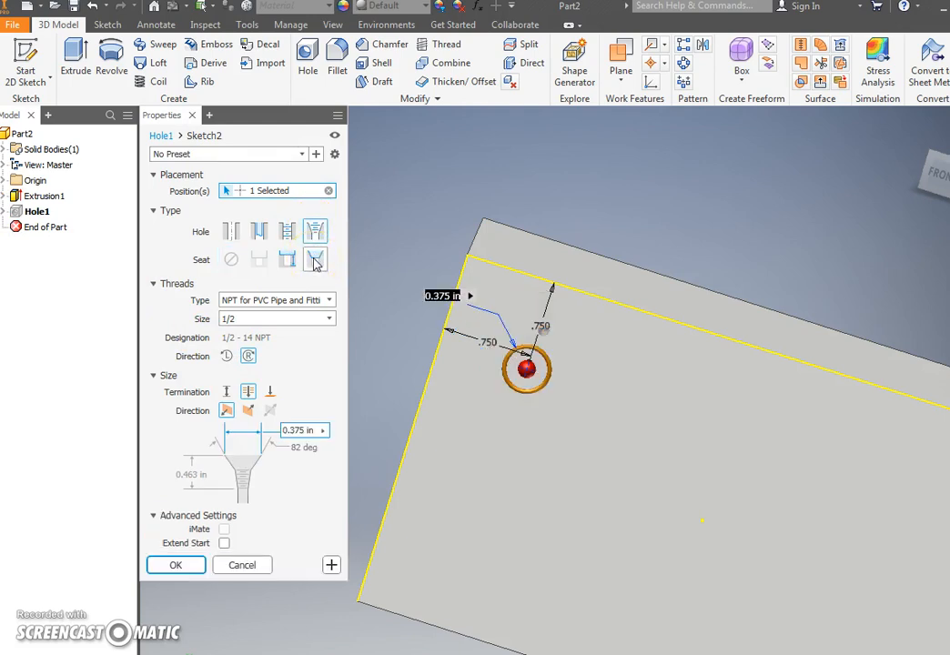
left_click(309, 321)
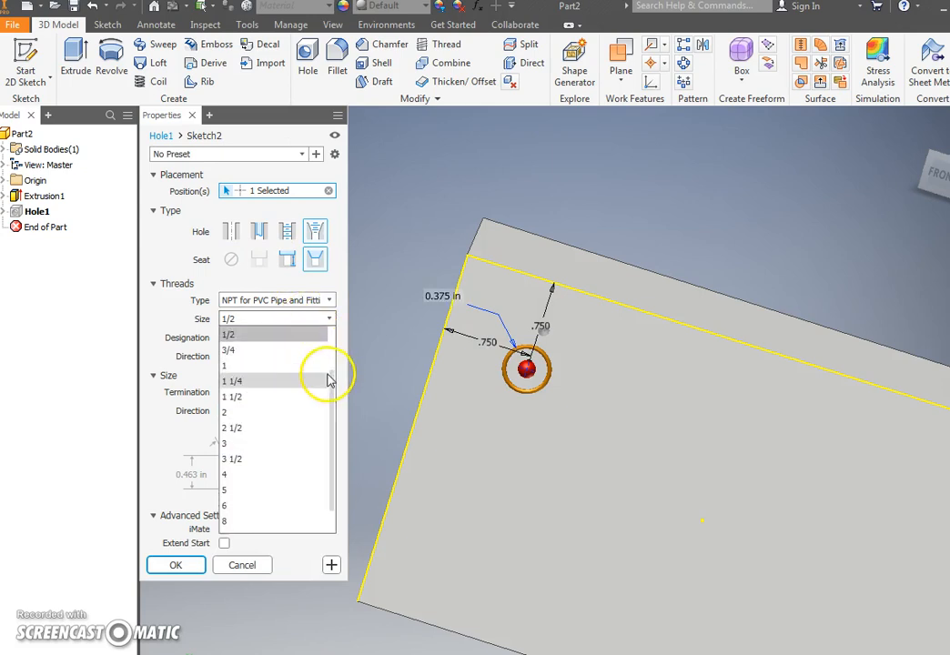
scroll(331, 368, "up", 1)
scroll(309, 355, "up", 1)
left_click(287, 350)
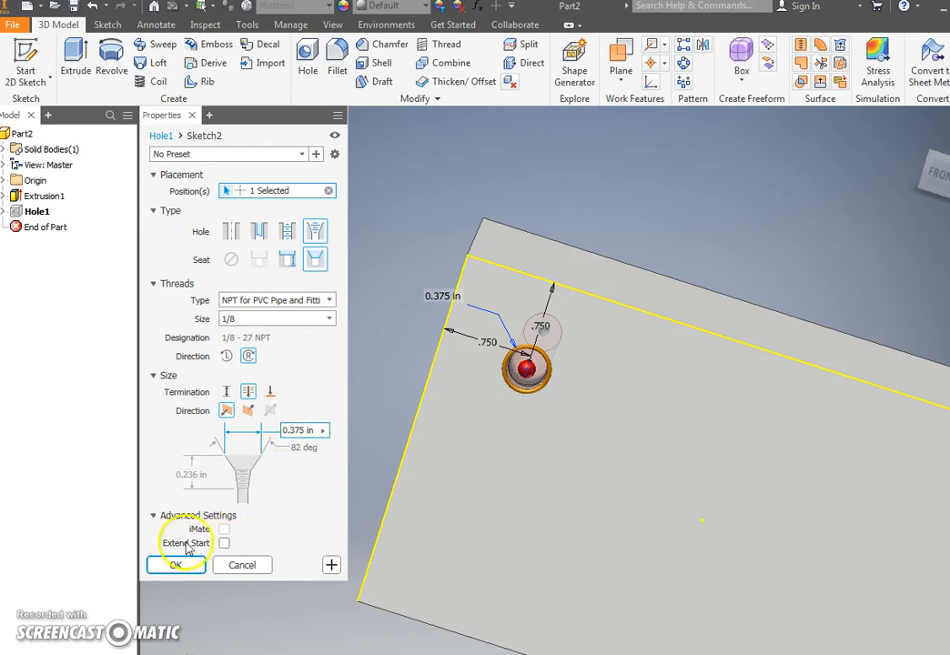
left_click(171, 563)
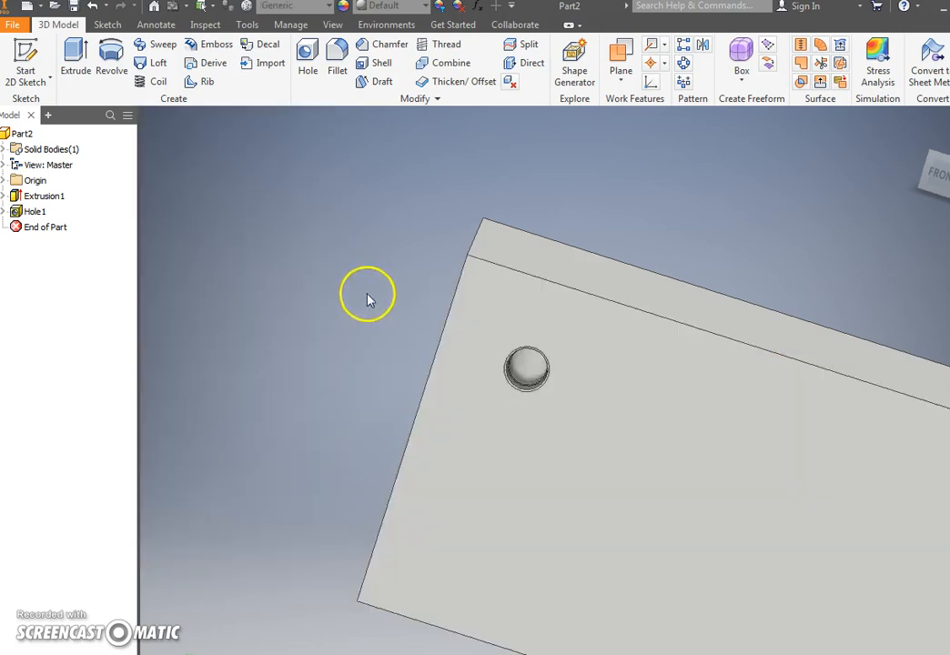
Examine the hole's countersink and threads up close and its position on the whole block
middle_click_drag(558, 422, 530, 286, "shift")
scroll(531, 293, "up", 5)
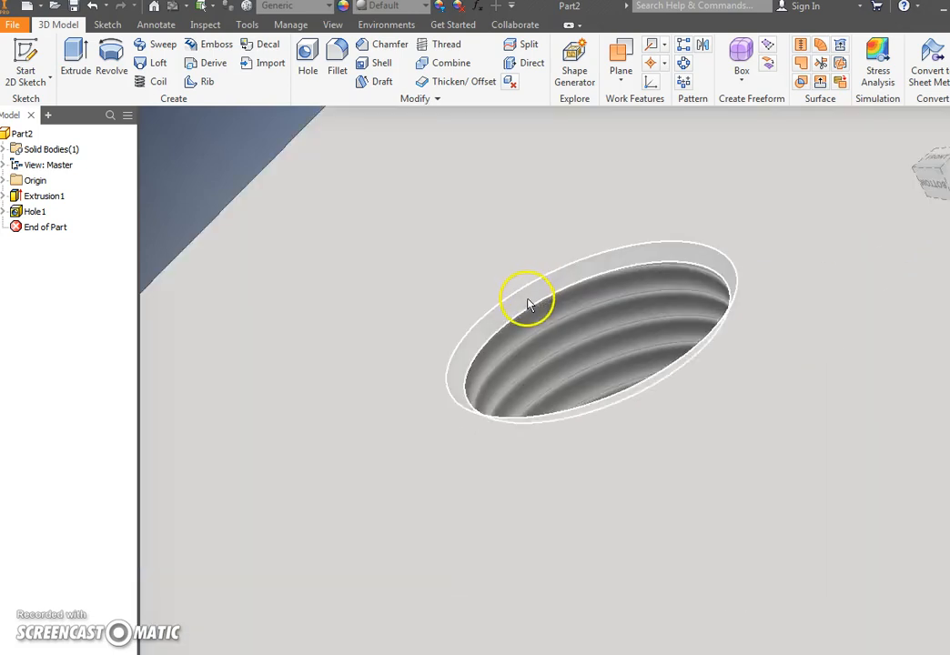
scroll(511, 346, "down", 5)
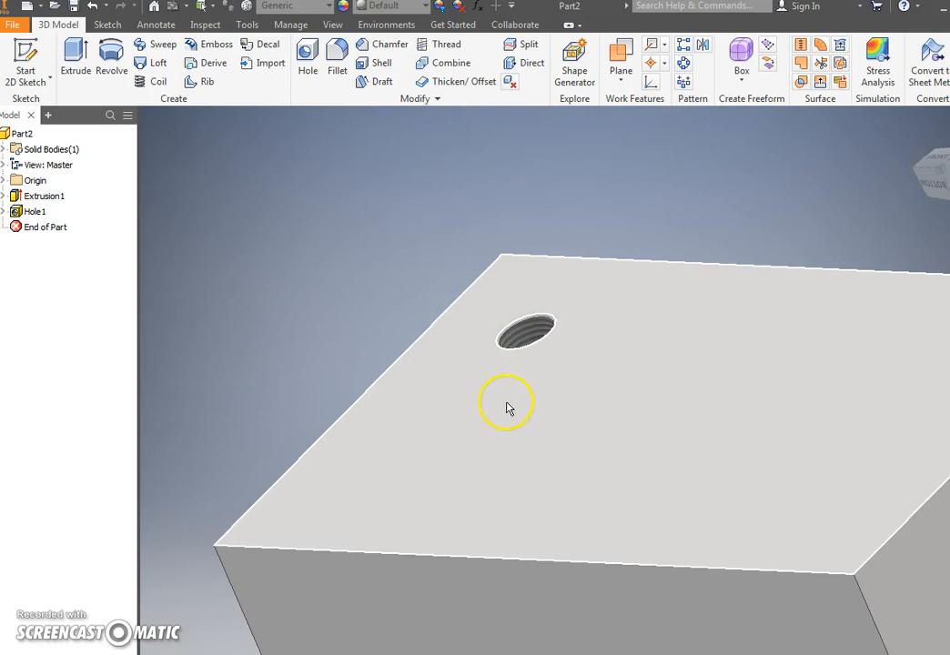
left_click(506, 408)
left_click(373, 320)
middle_click_drag(408, 288, 577, 357, "shift")
scroll(418, 332, "down", 5)
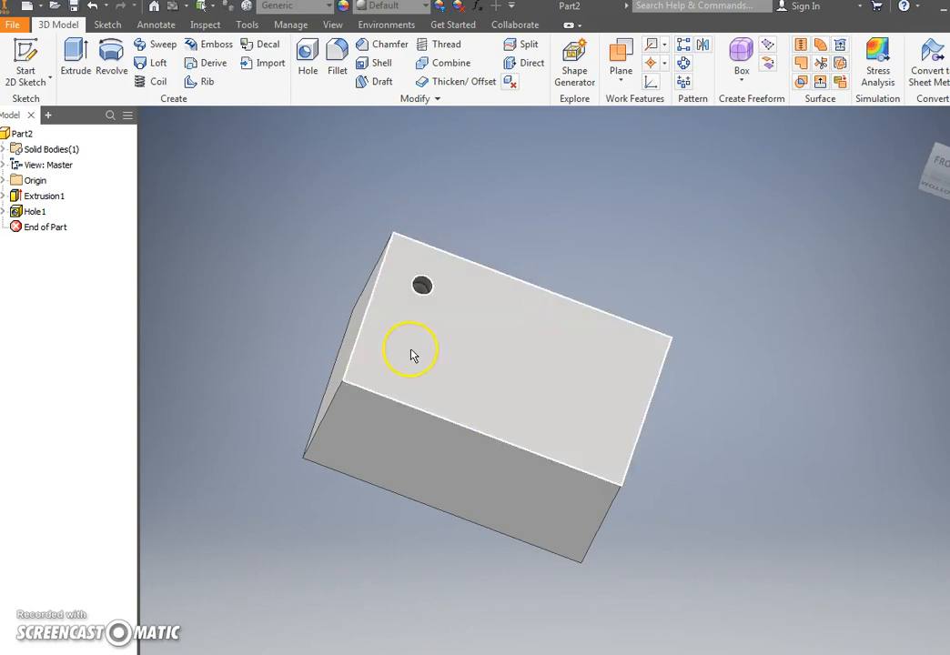
left_click(436, 379)
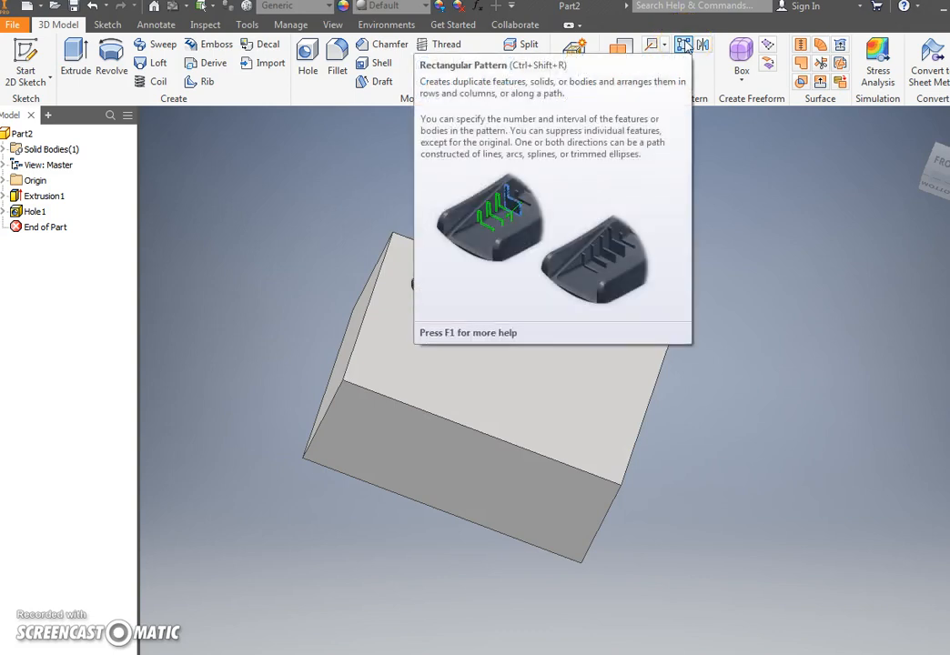
Start a rectangular pattern of the hole along the face's long edge, with the first direction flipped to run across the block
left_click(684, 46)
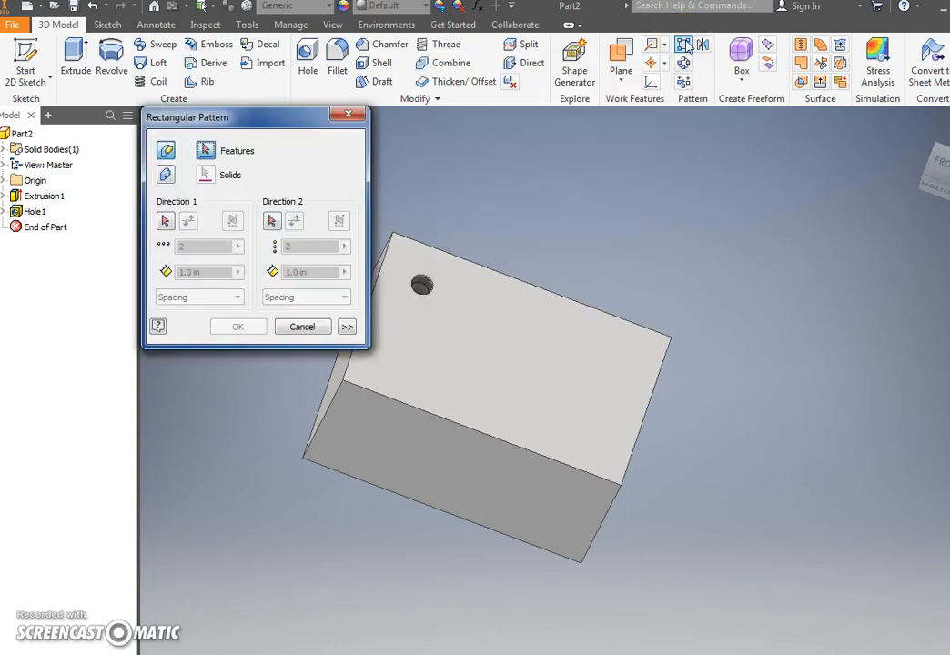
left_click(423, 285)
left_click(164, 221)
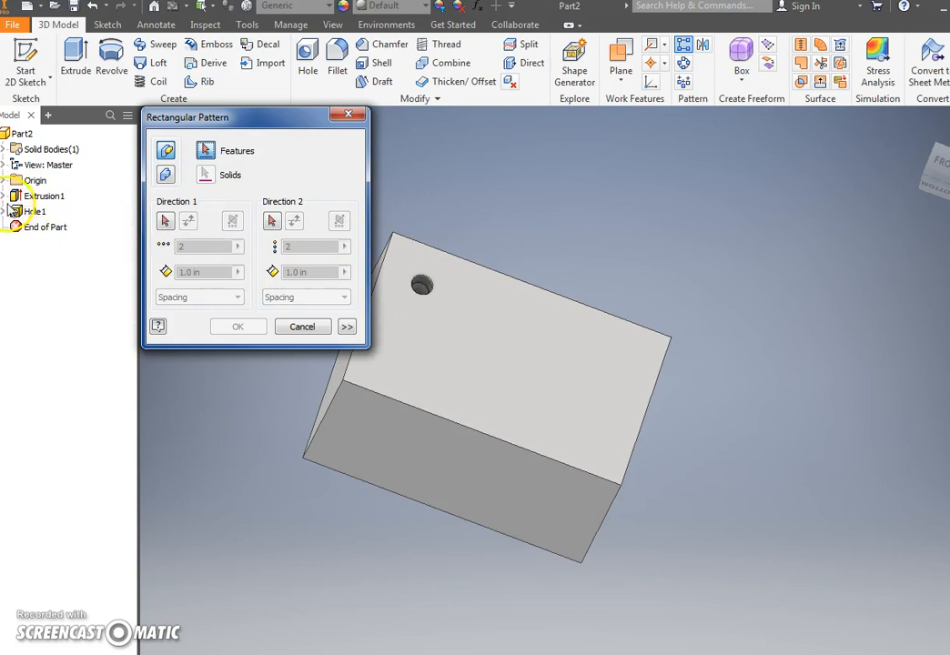
left_click(33, 211)
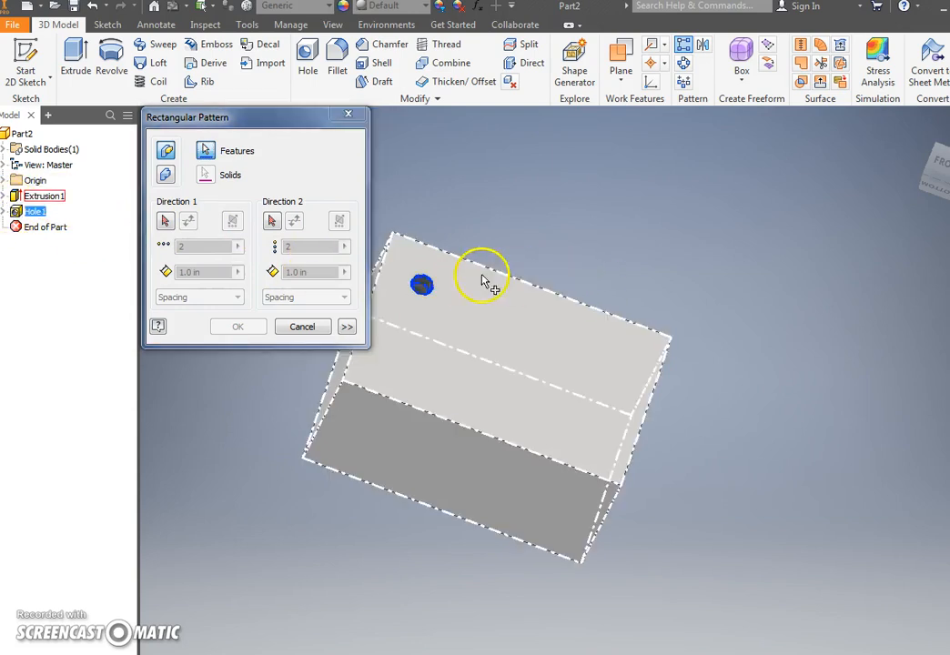
left_click(165, 221)
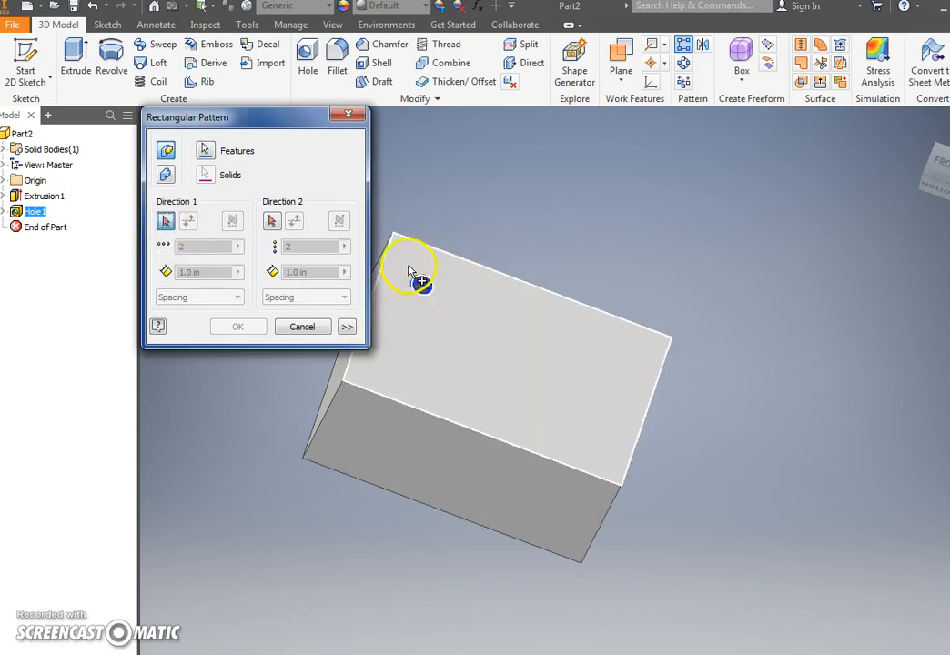
left_click(464, 264)
middle_click_drag(518, 348, 614, 393)
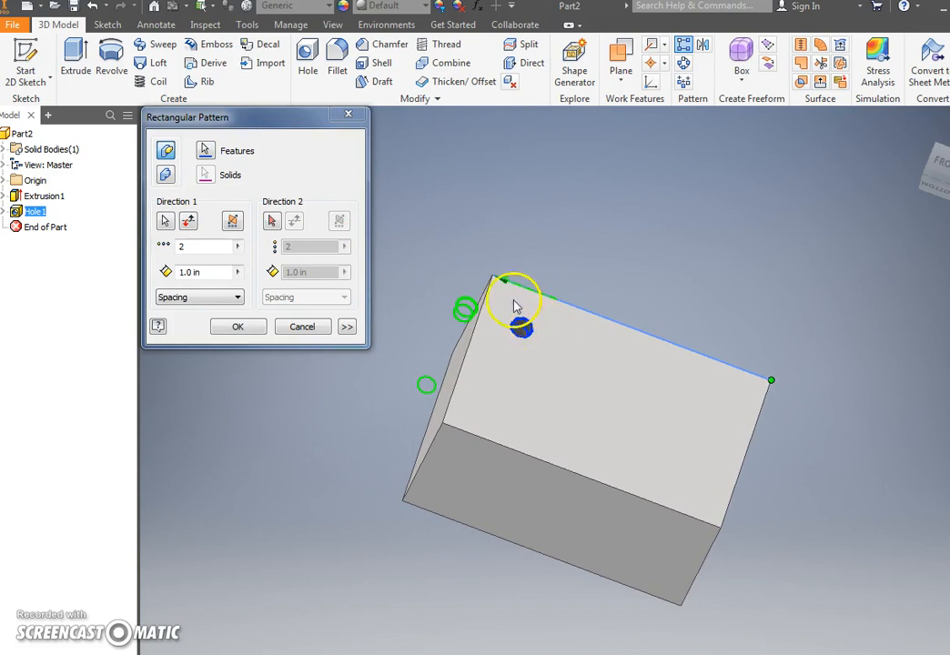
left_click(188, 224)
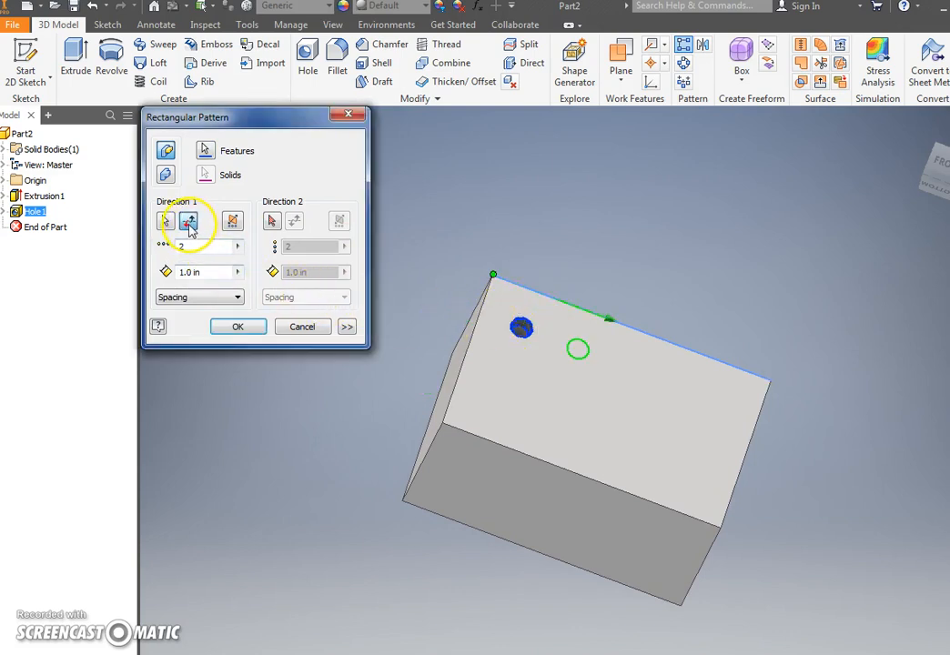
Set the spacing of the pattern's first direction to 3.25 in
left_click_drag(211, 273, 168, 289)
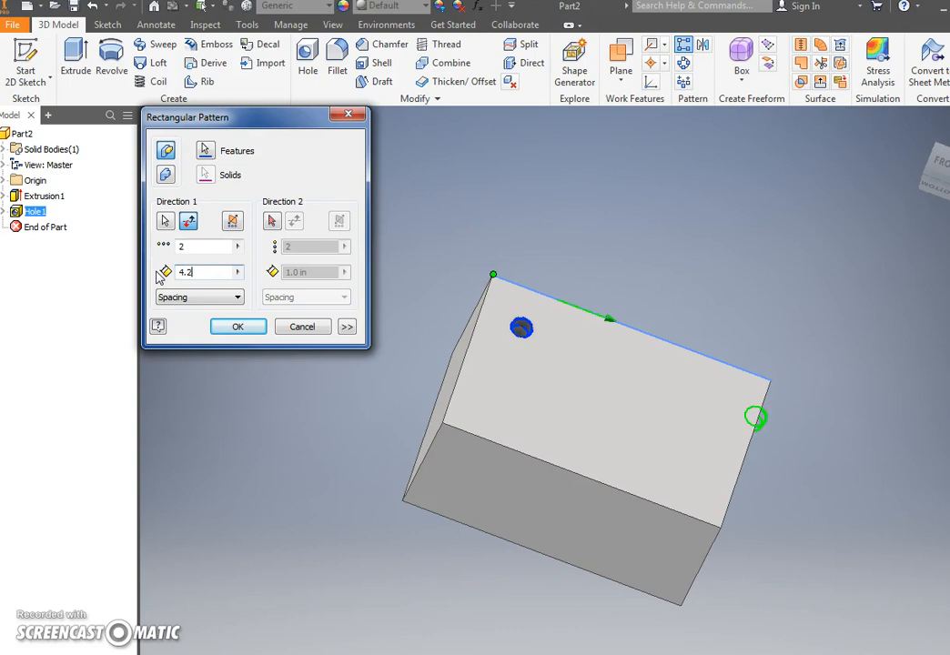
key("BackSpace")
key("BackSpace")
key("BackSpace")
type(".375")
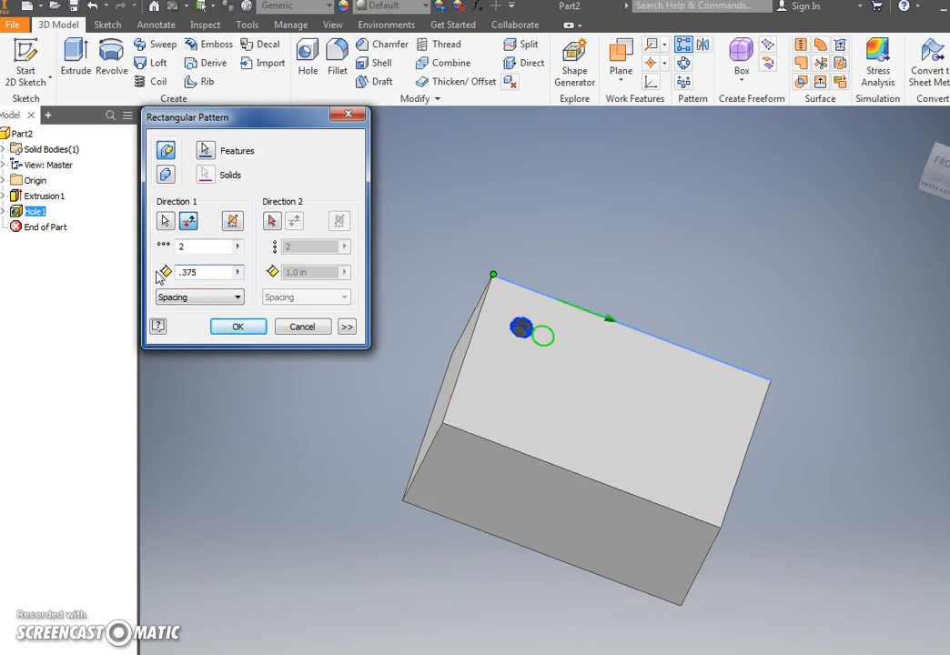
key("BackSpace")
type("3.7")
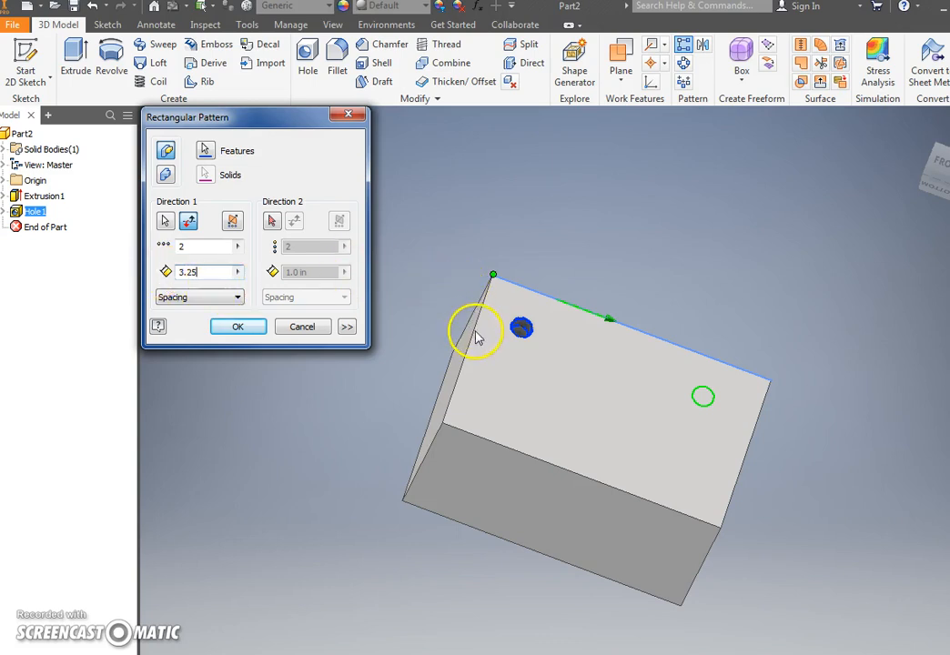
Add a second pattern direction along the face's short edge with 1.5 in spacing and create the pattern of 2 by 2 holes
left_click(271, 223)
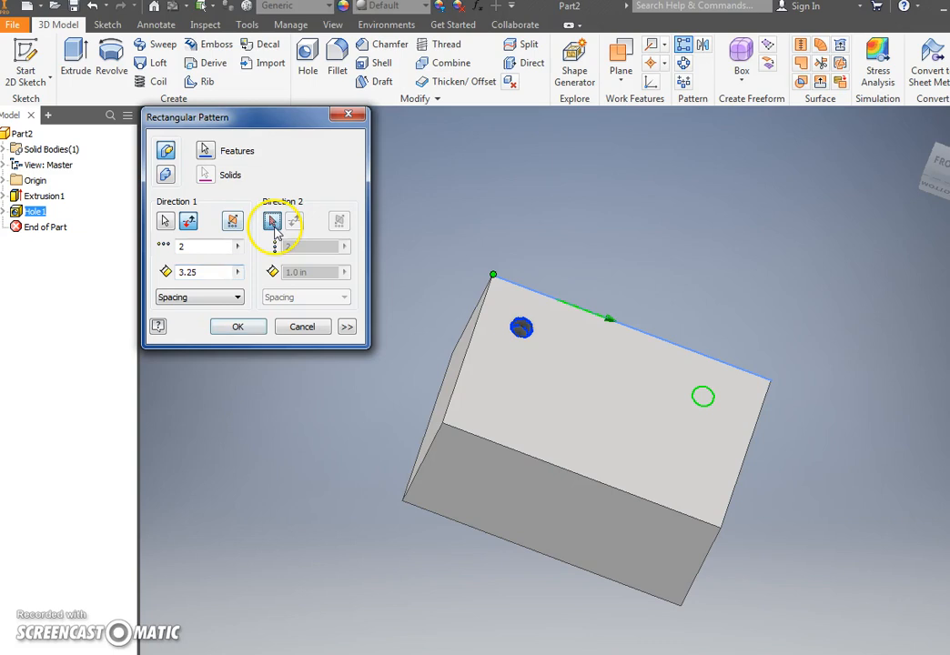
left_click(472, 337)
left_click_drag(309, 272, 269, 271)
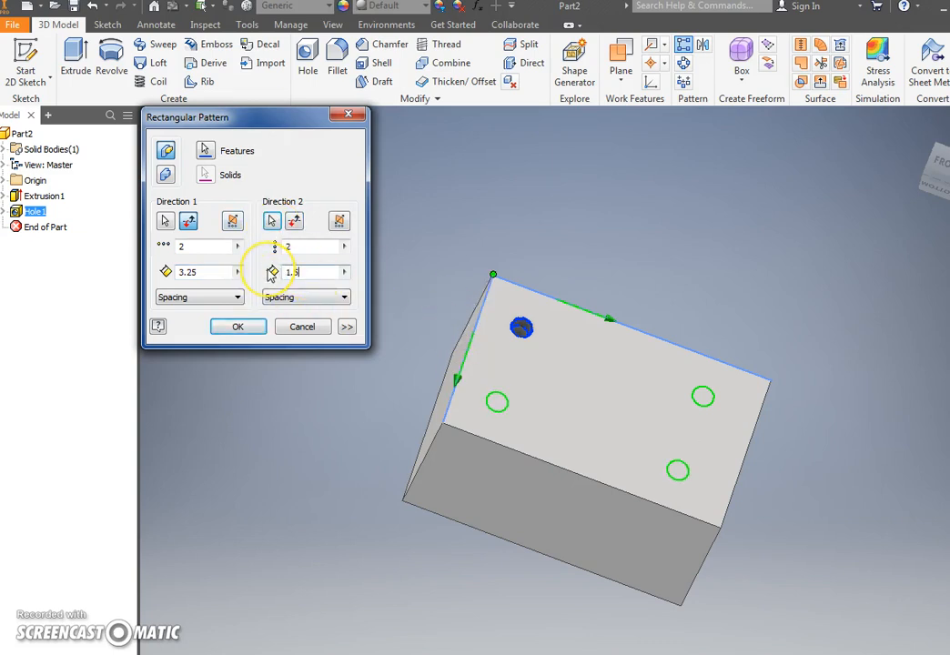
left_click(260, 328)
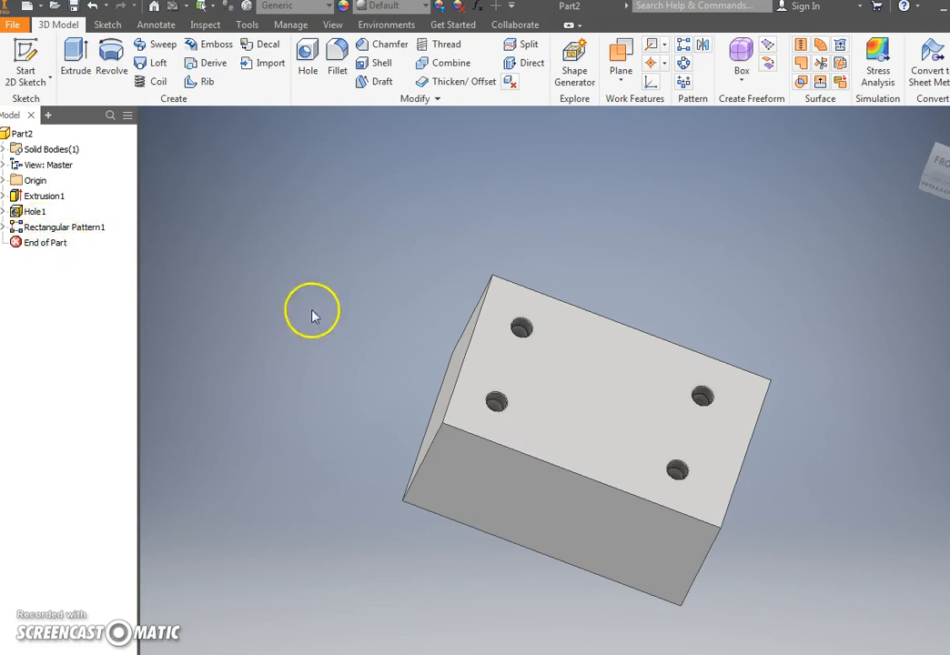
Start a new sketch on the block's bottom face
left_click(613, 509)
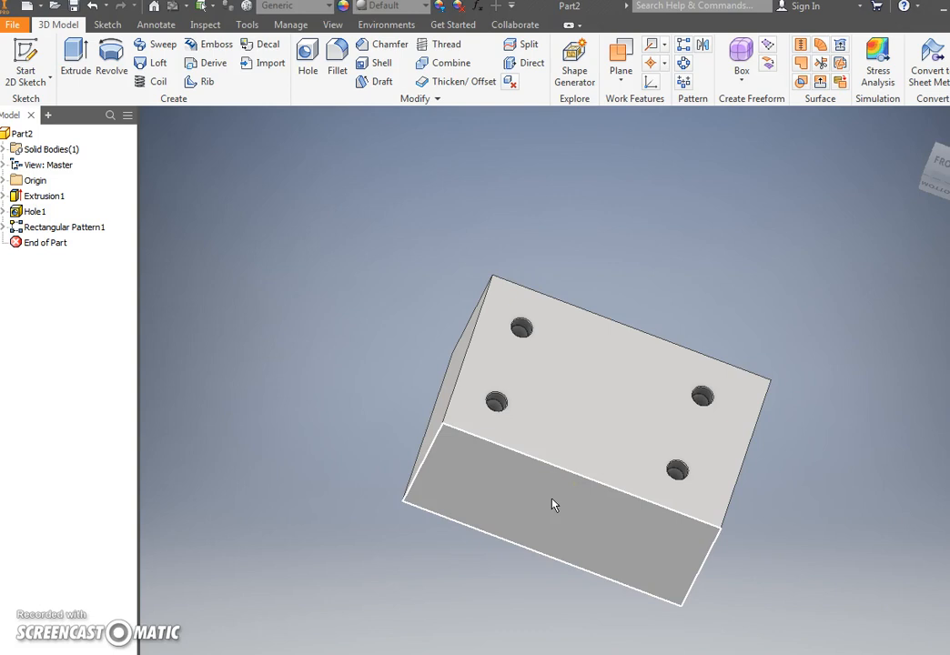
left_click(577, 528)
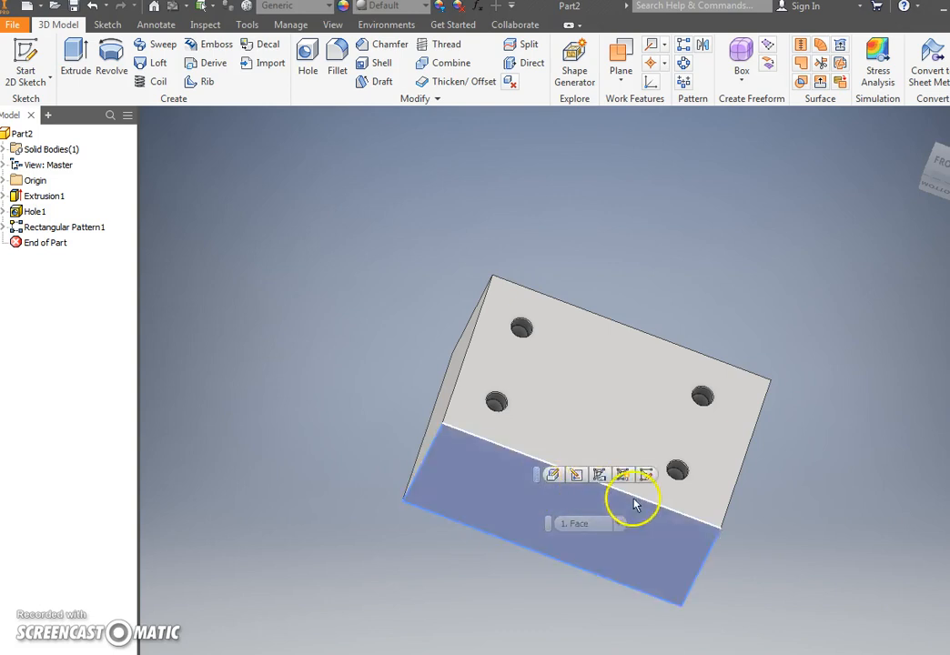
left_click(645, 474)
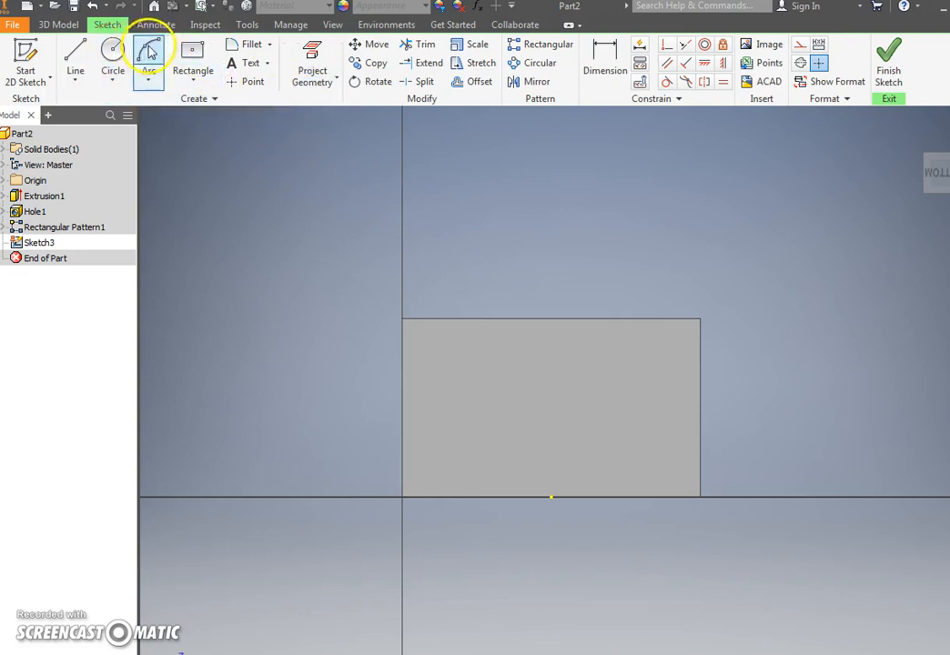
left_click(191, 79)
left_click(166, 105)
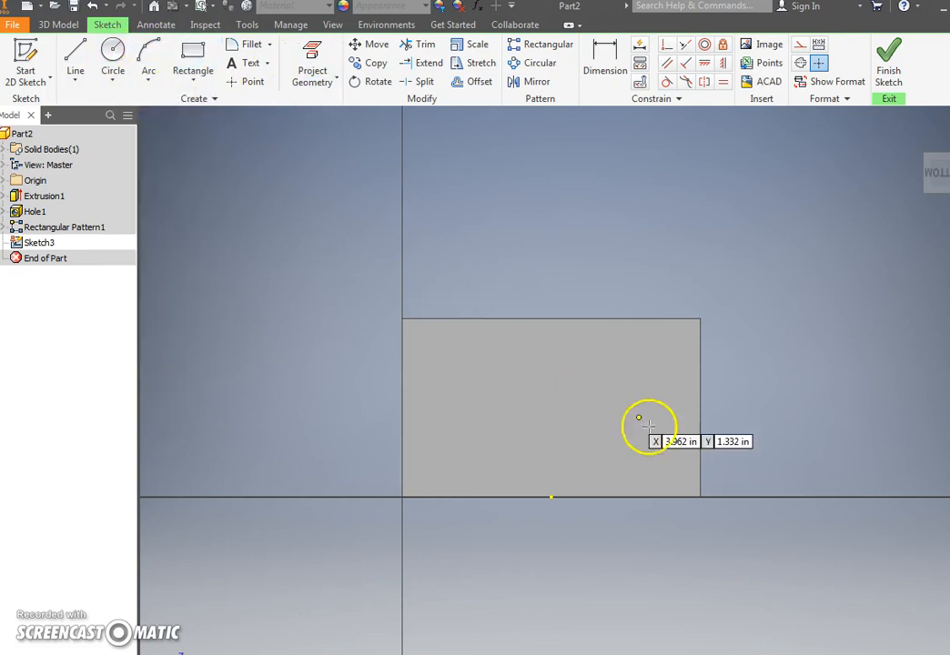
left_click(489, 320)
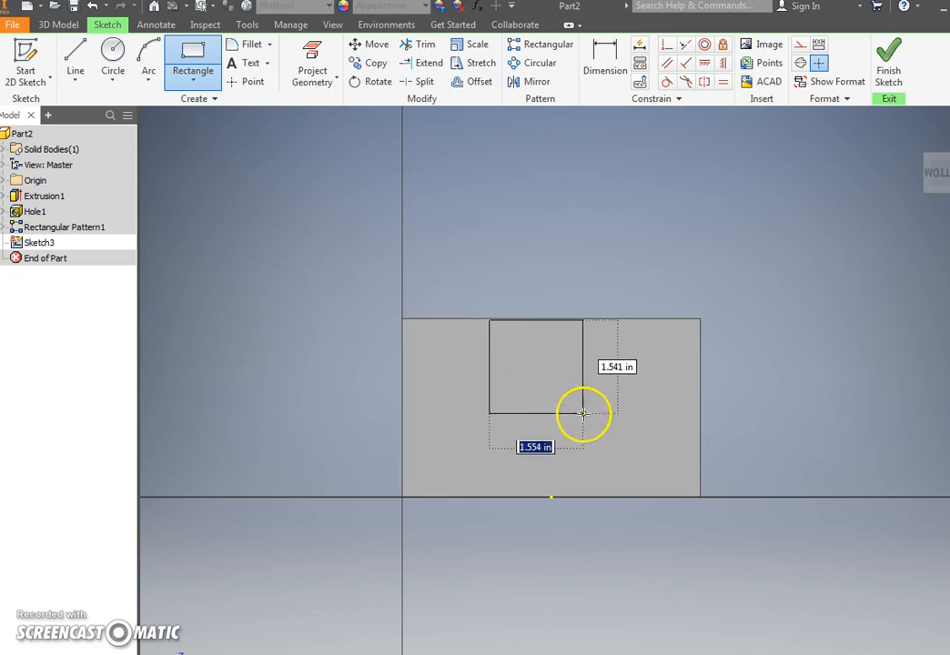
key("Escape")
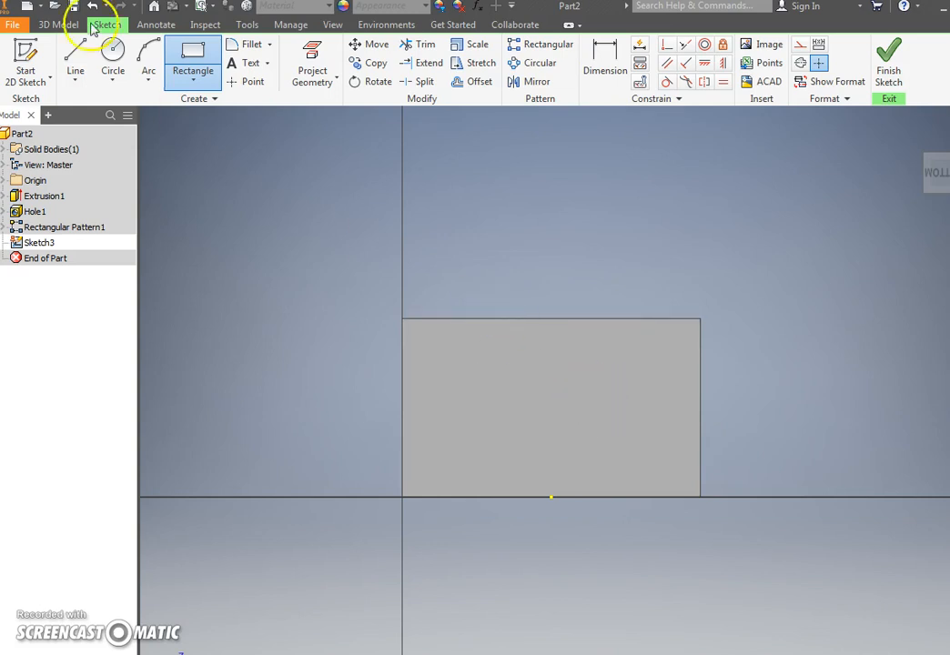
Sketch a rectangle about 2.19 in wide and 1.86 in tall, starting on the face's upper long edge and reaching into the face
left_click(191, 58)
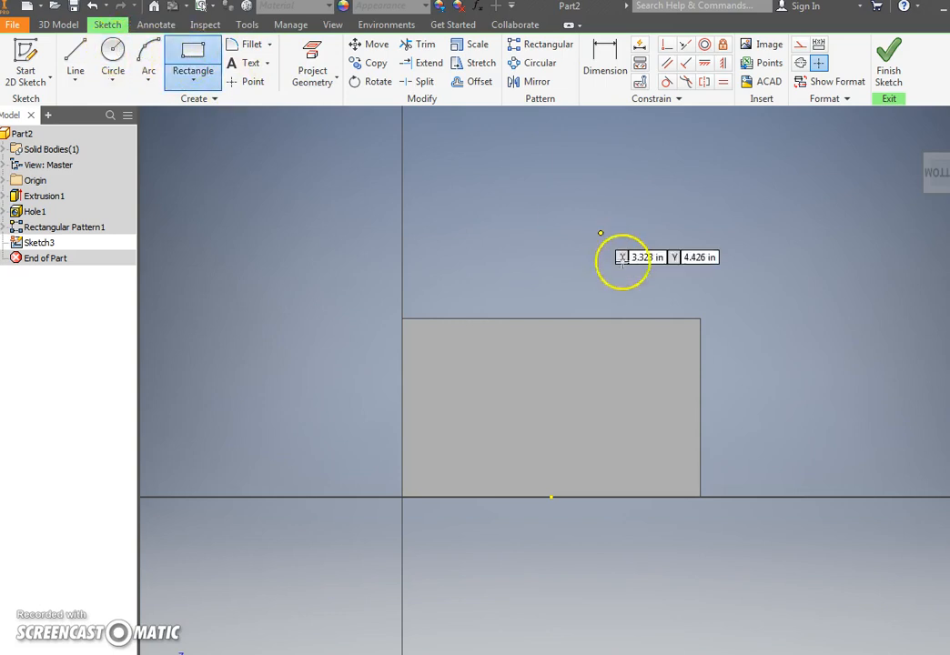
left_click(490, 319)
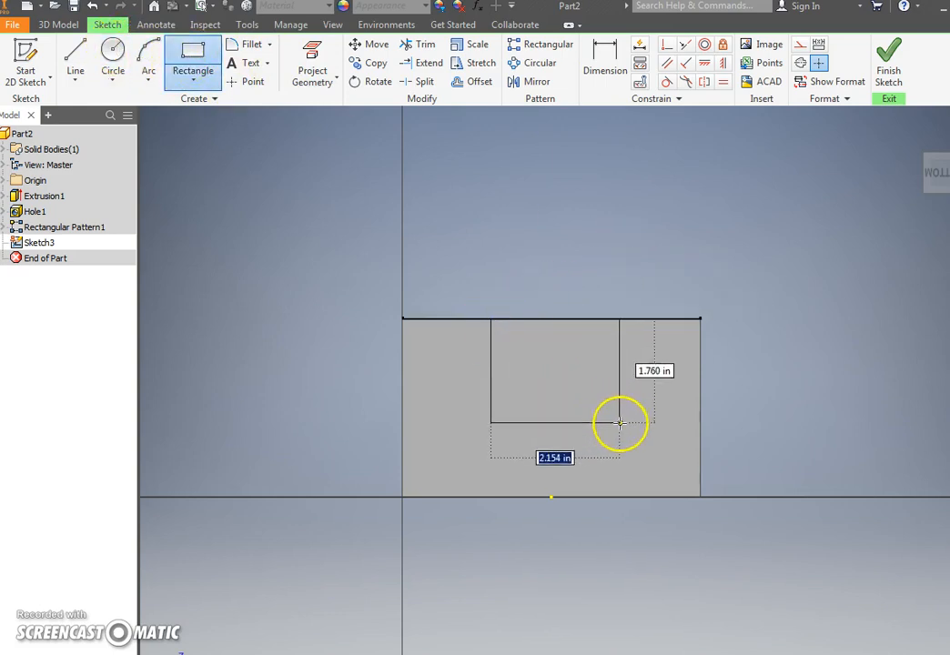
left_click(621, 428)
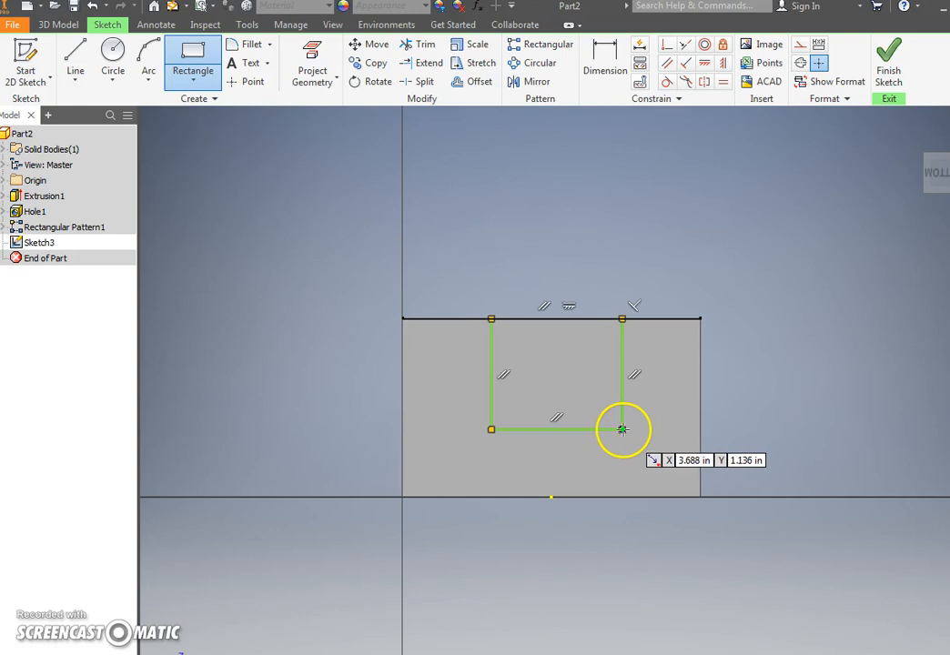
key("Escape")
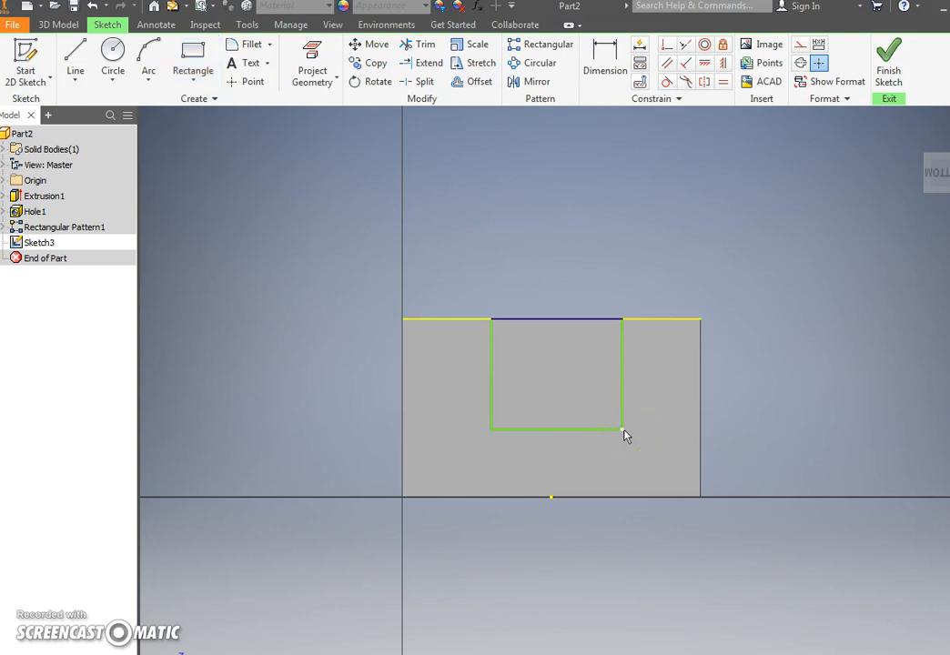
Align the midpoint of the rectangle's lower side vertically with the midpoint of the face's lower edge
left_click(562, 428)
left_click(579, 447)
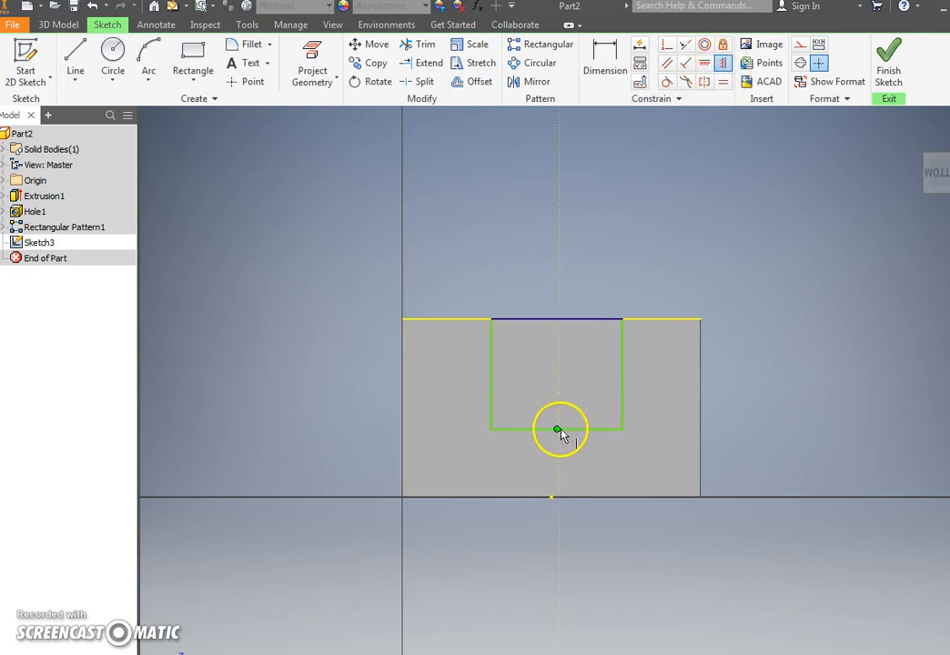
left_click(557, 429)
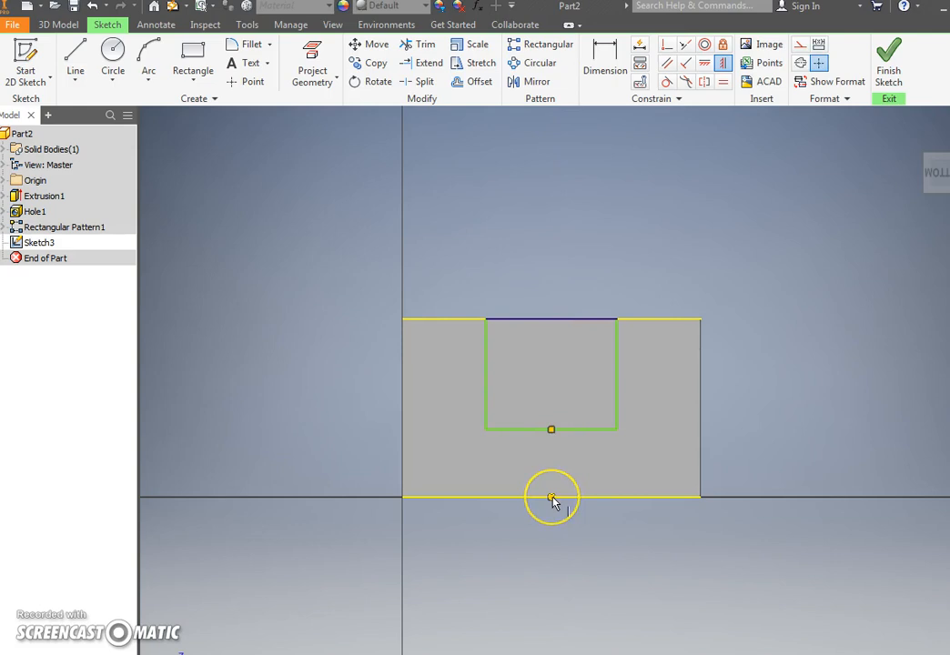
left_click(552, 430)
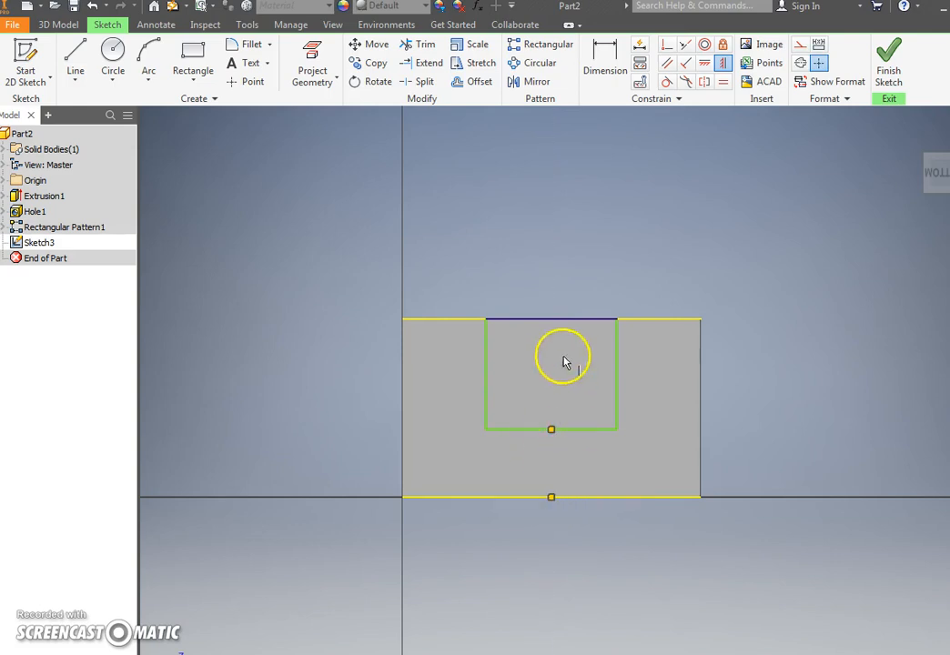
Dimension the rectangle's width between its two vertical sides and set it to 2 in
left_click(605, 66)
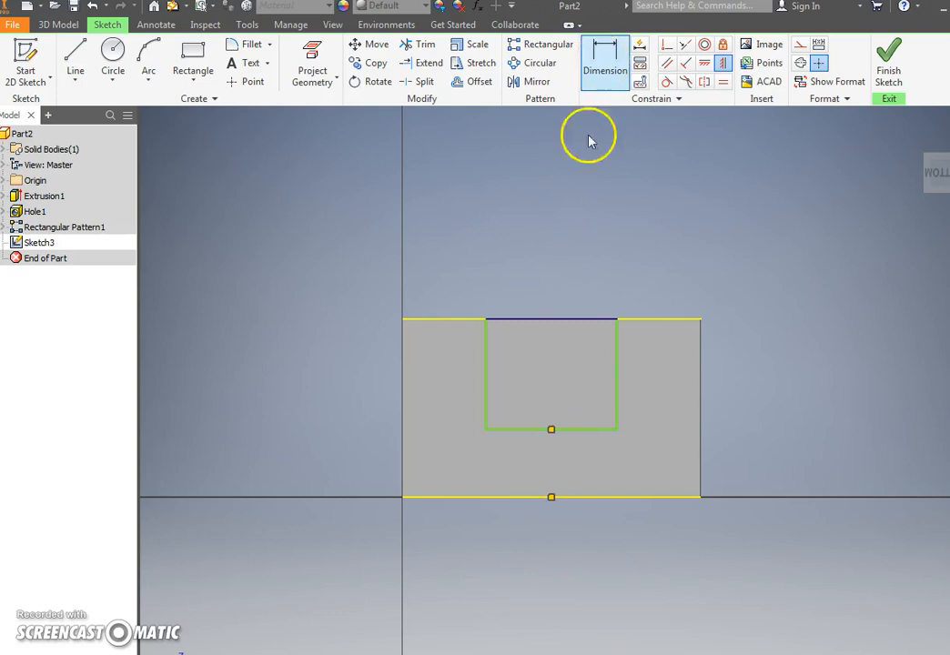
left_click(615, 366)
left_click(486, 365)
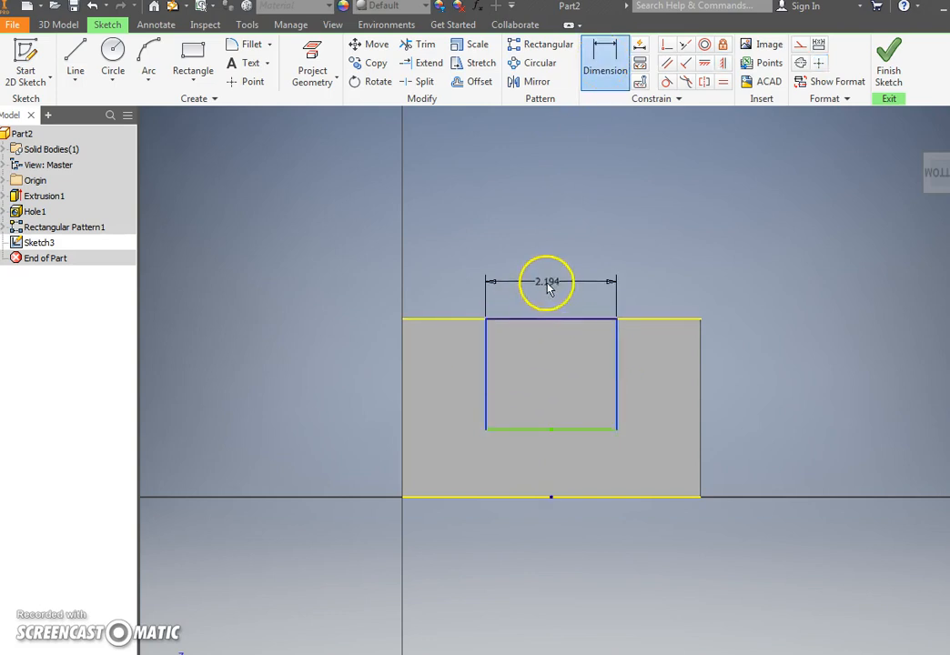
left_click(549, 284)
type("2")
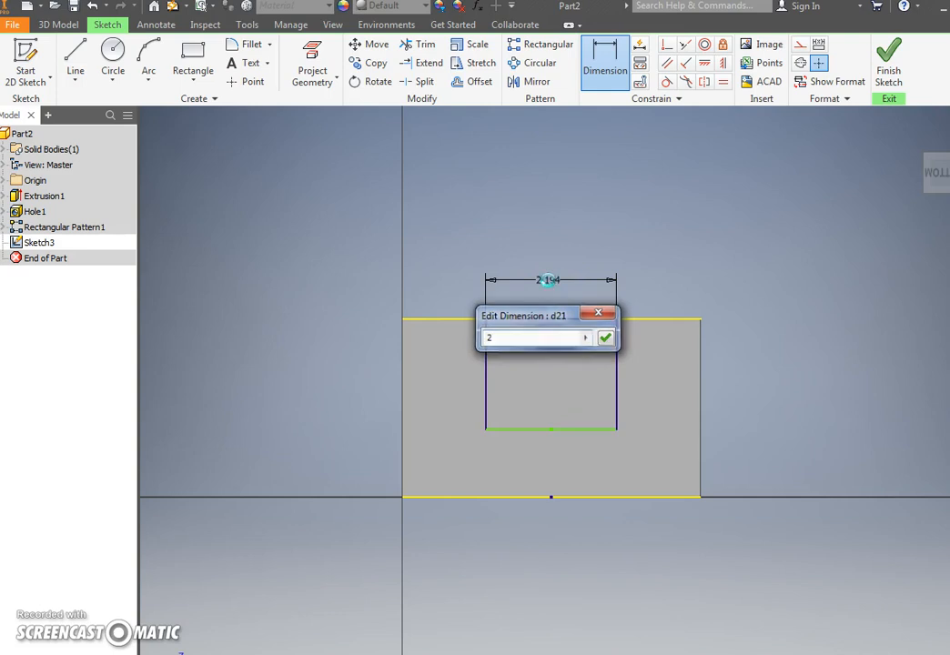
key("Return")
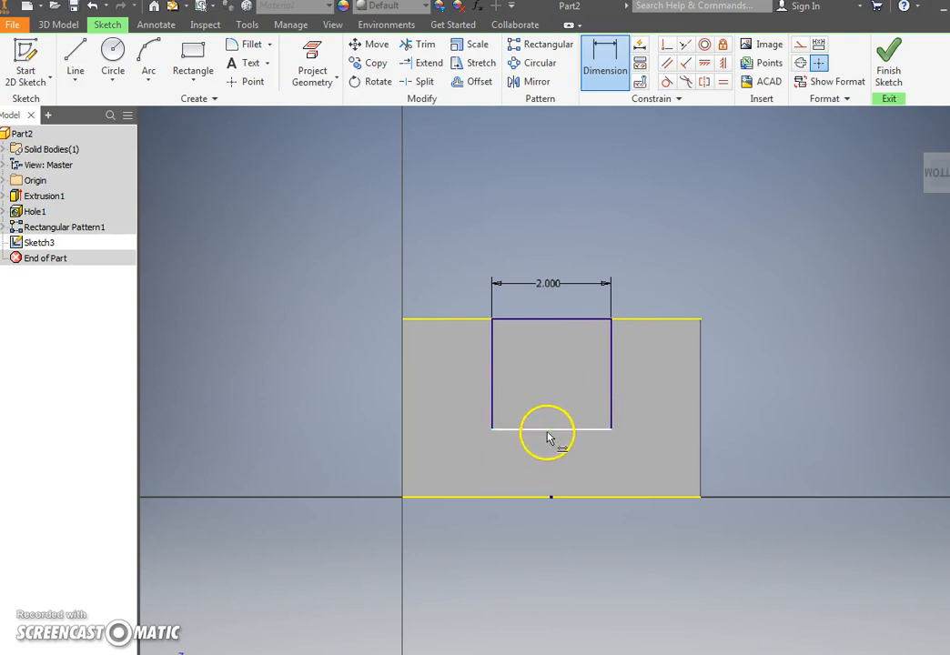
left_click(586, 431)
left_click(598, 321)
key("Escape")
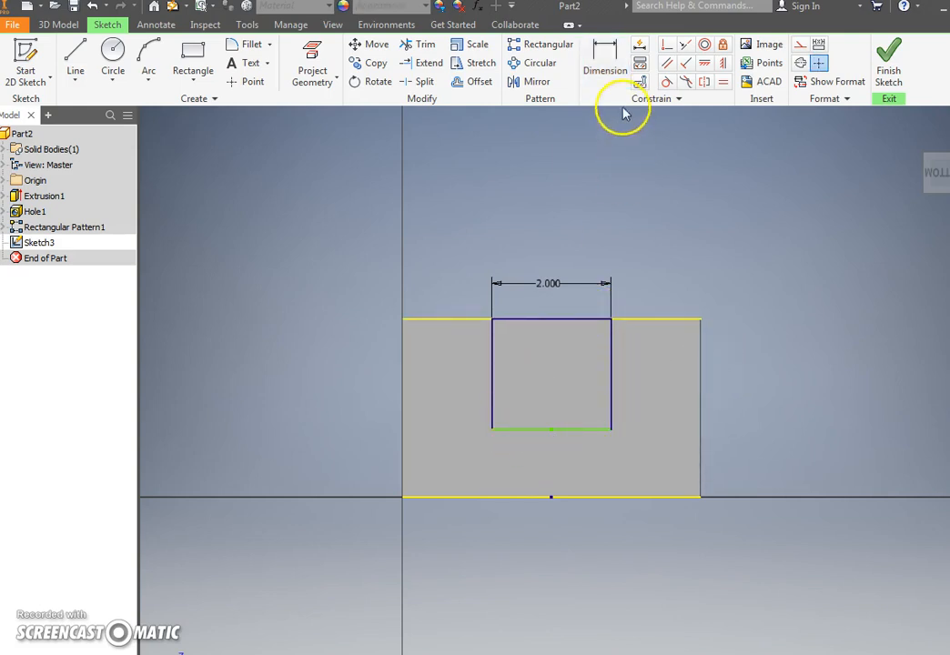
Dimension the rectangle's height along its vertical side and set it to 2 in
left_click(613, 375)
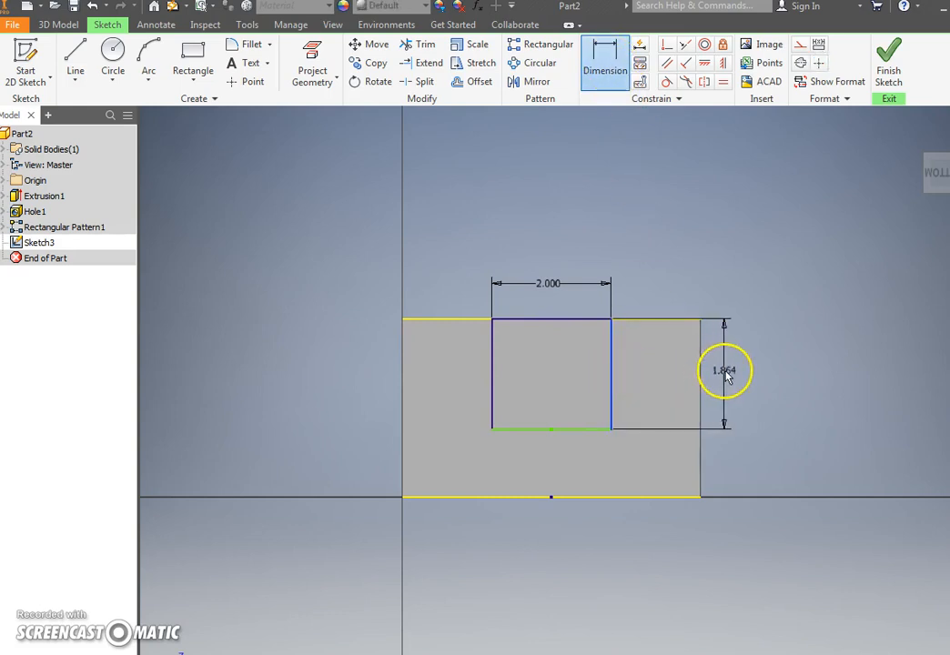
left_click(725, 375)
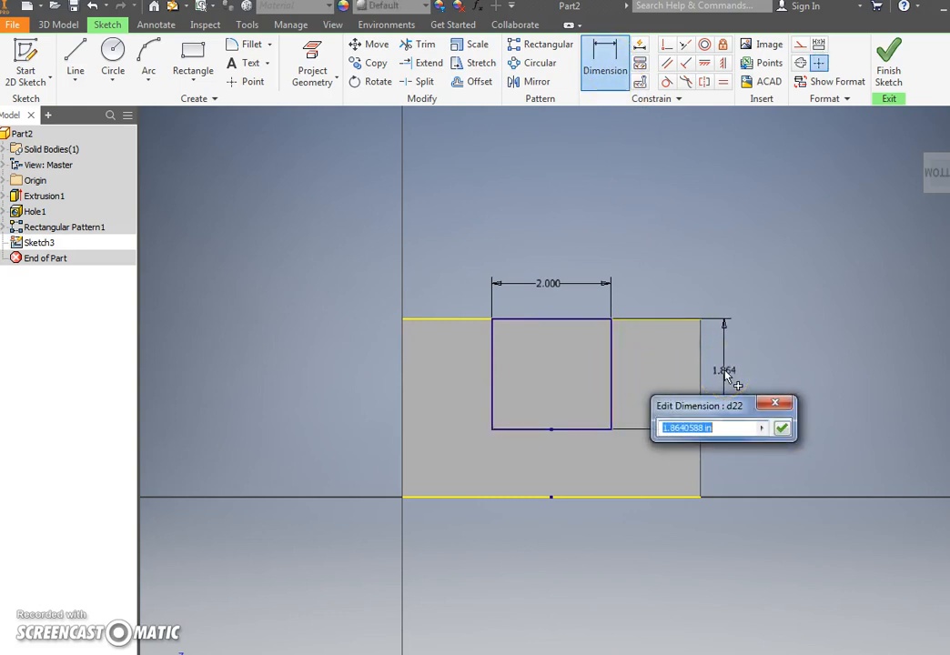
key("Return")
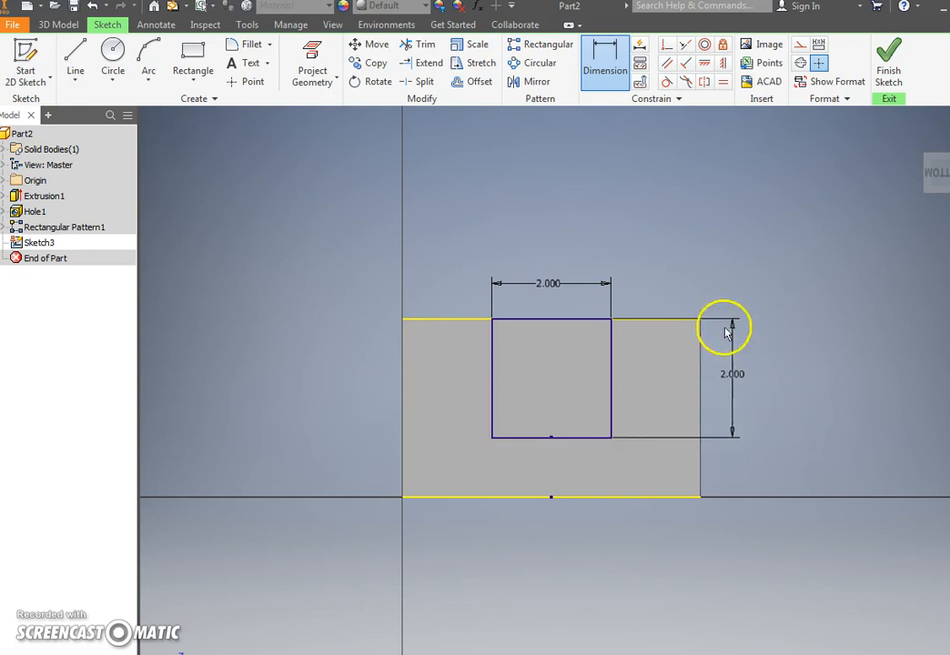
Finish the sketch and cut the square profile 5.125 in through the block to form an open slot
left_click(887, 75)
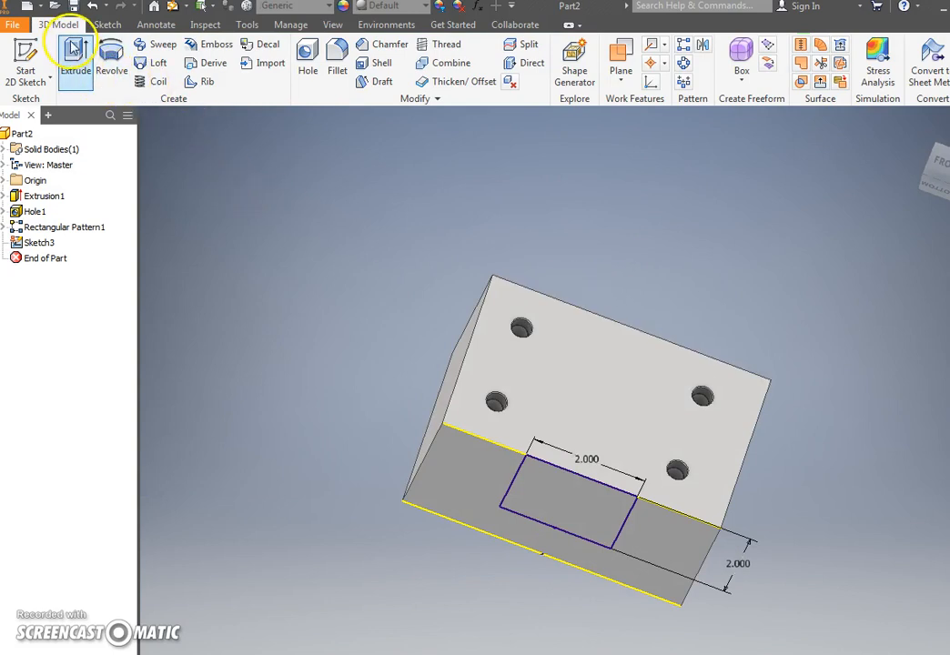
left_click(74, 48)
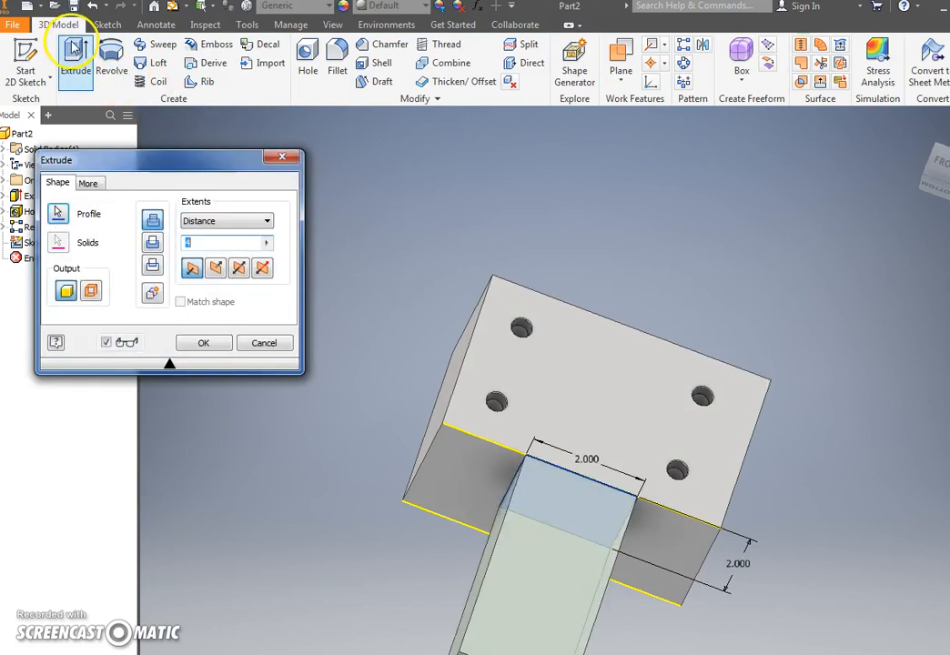
left_click(217, 271)
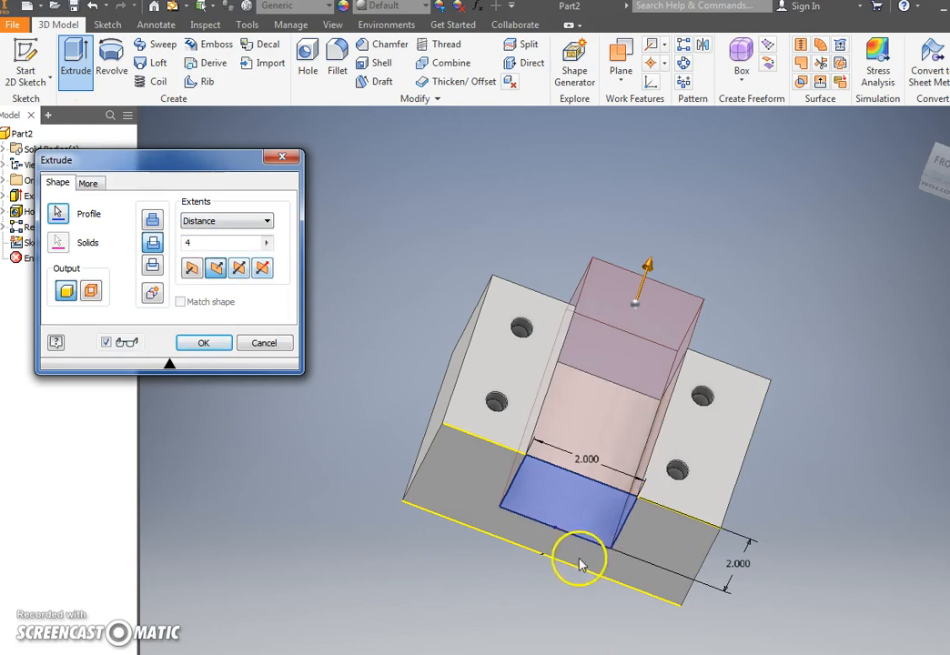
left_click_drag(647, 270, 659, 233)
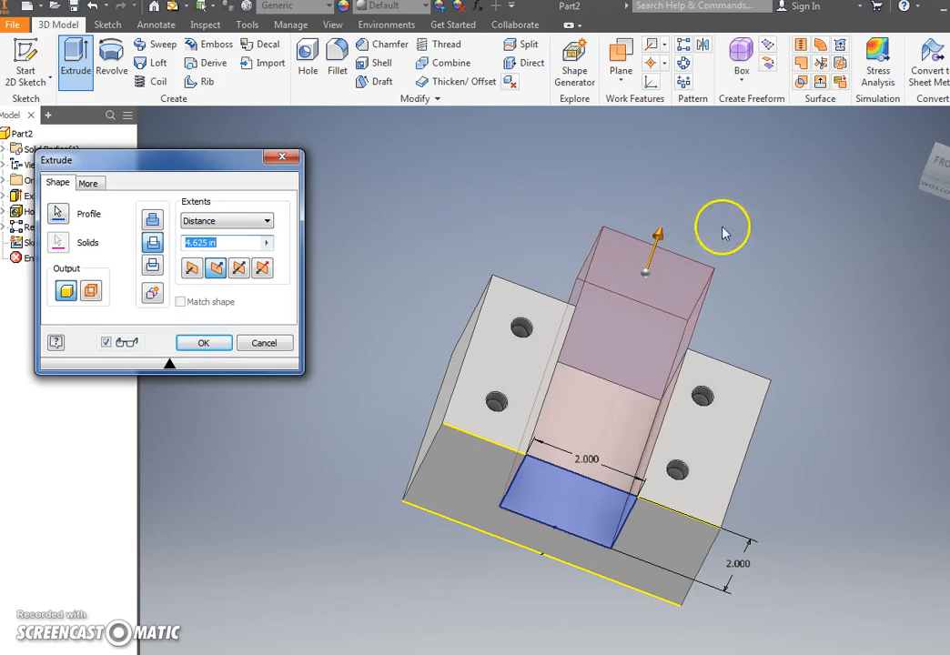
left_click_drag(660, 239, 669, 211)
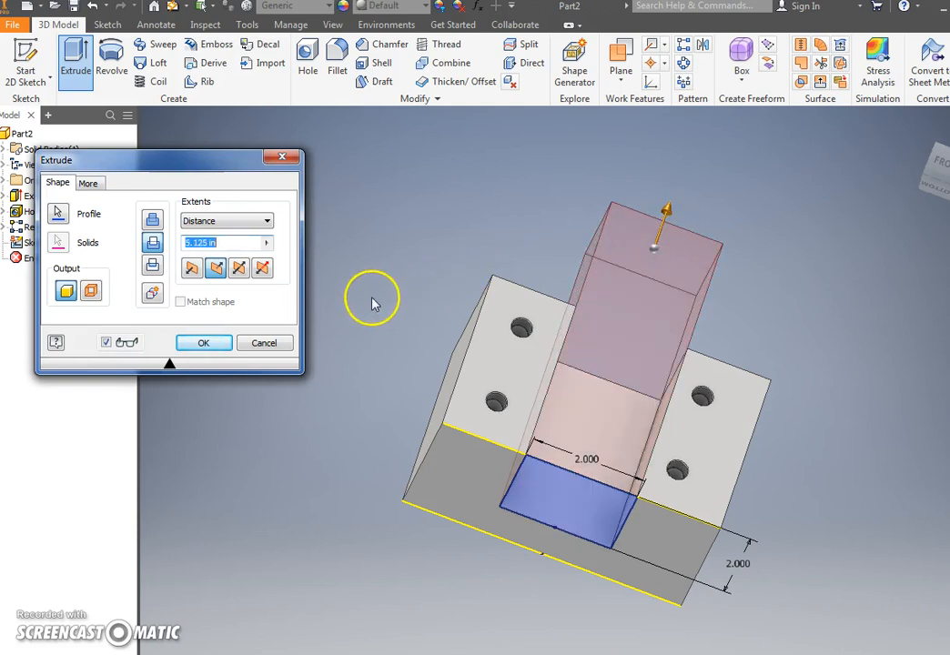
left_click(204, 342)
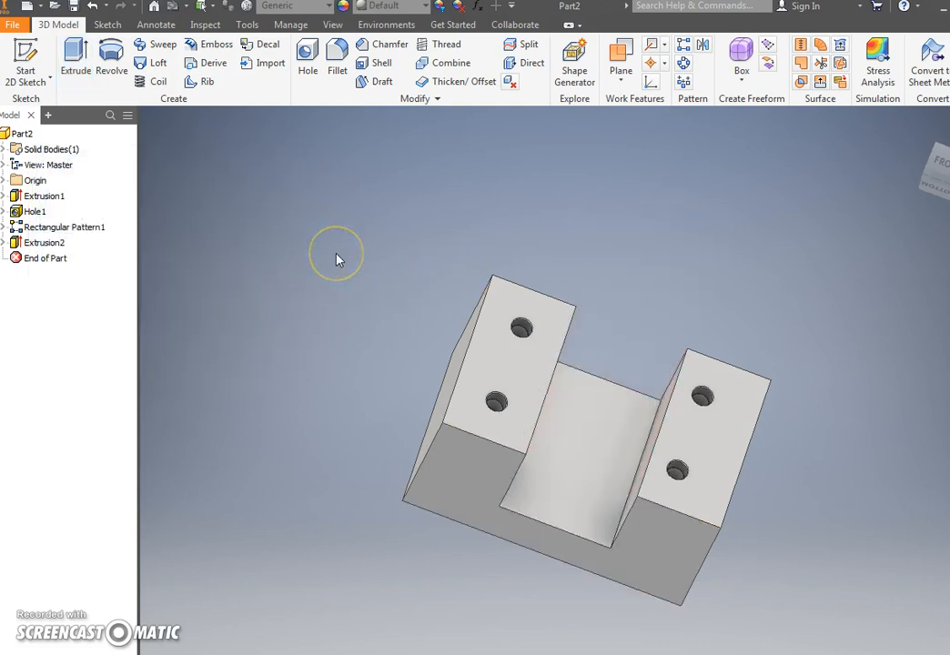
Start an equal-distance chamfer of 0.125 in and select the first leg's outer end-face edges and its near outer corner edge
middle_click_drag(359, 494, 347, 467, "shift")
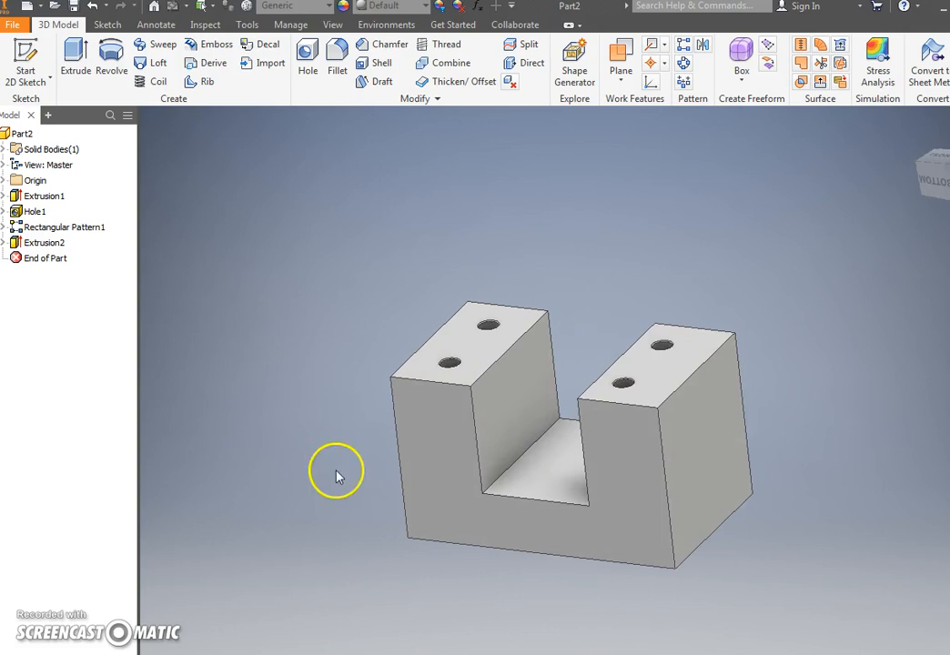
left_click(382, 48)
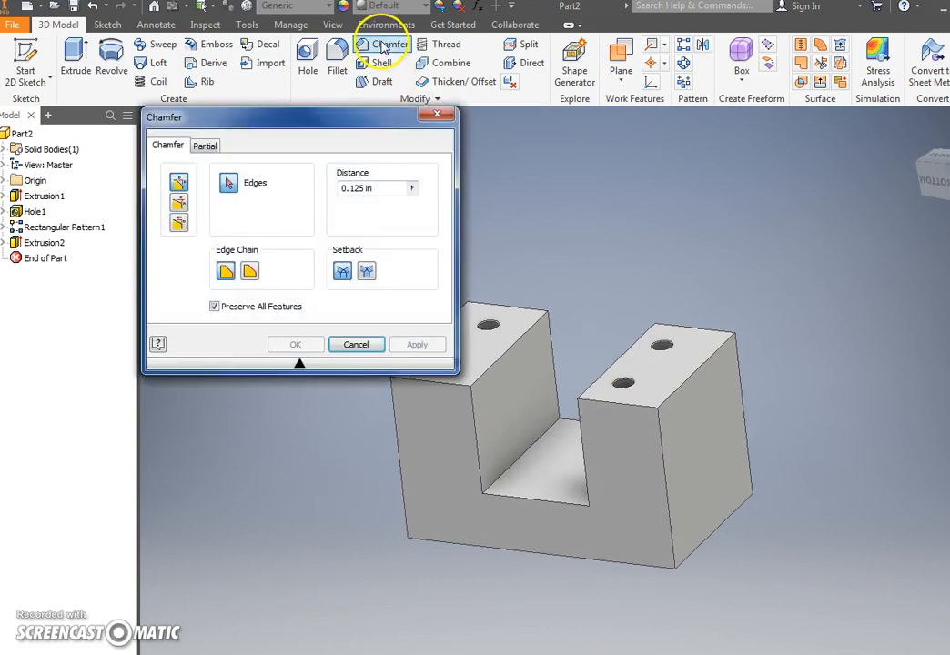
left_click(179, 225)
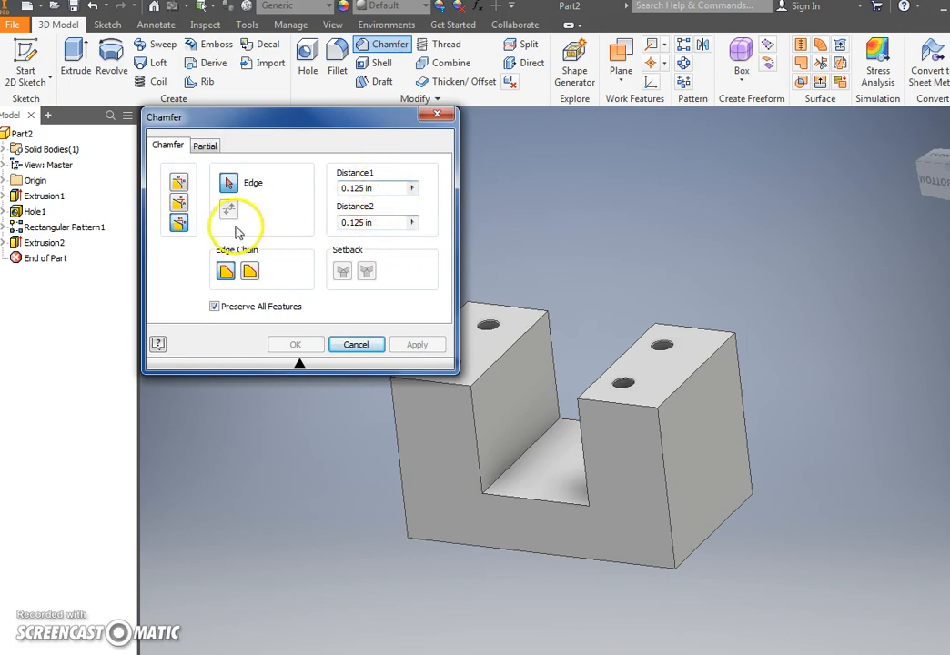
left_click(178, 182)
middle_click_drag(406, 437, 499, 441)
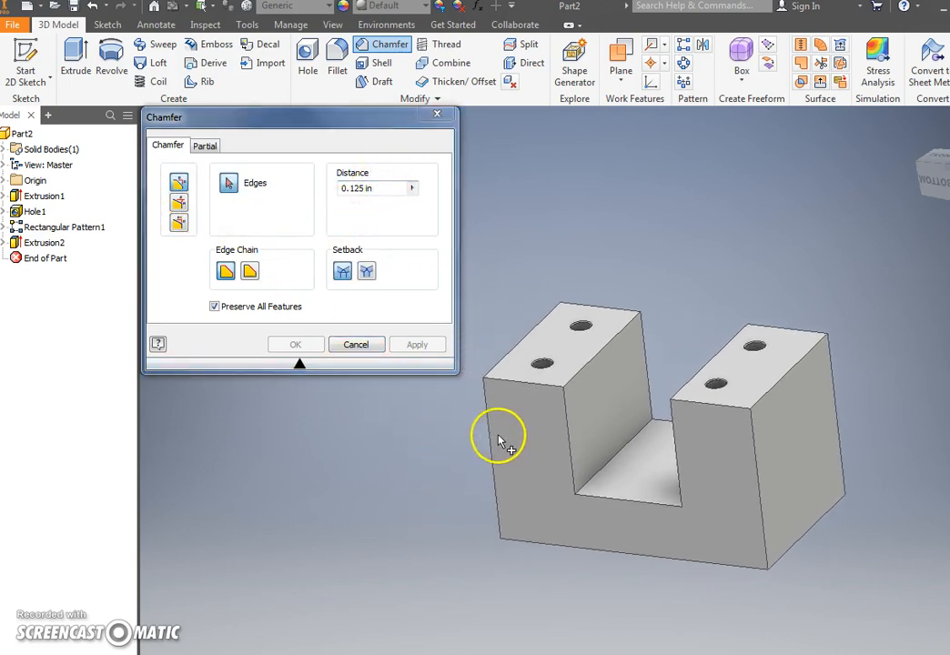
left_click(501, 387)
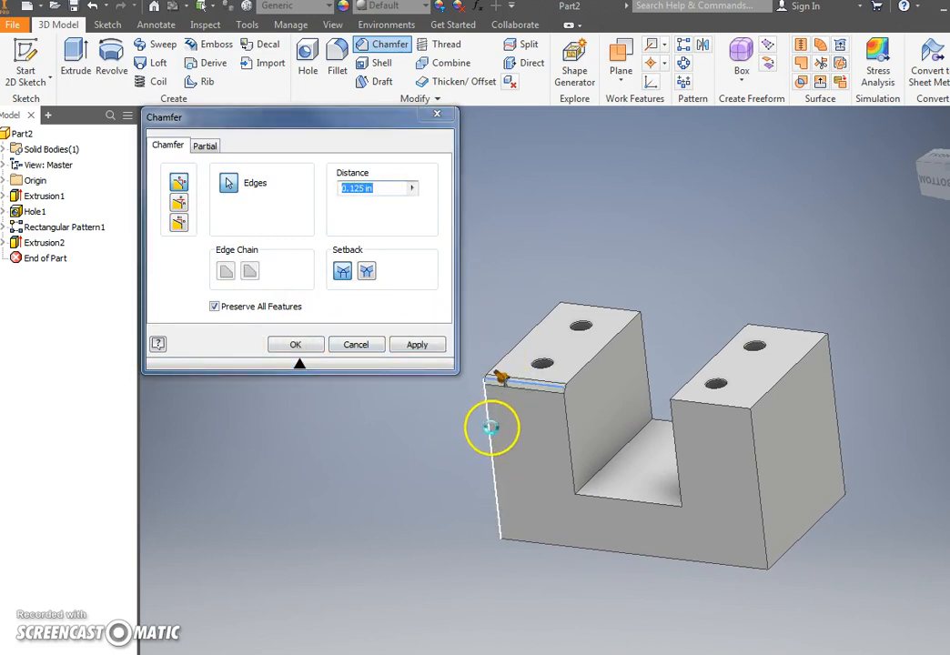
left_click(491, 428)
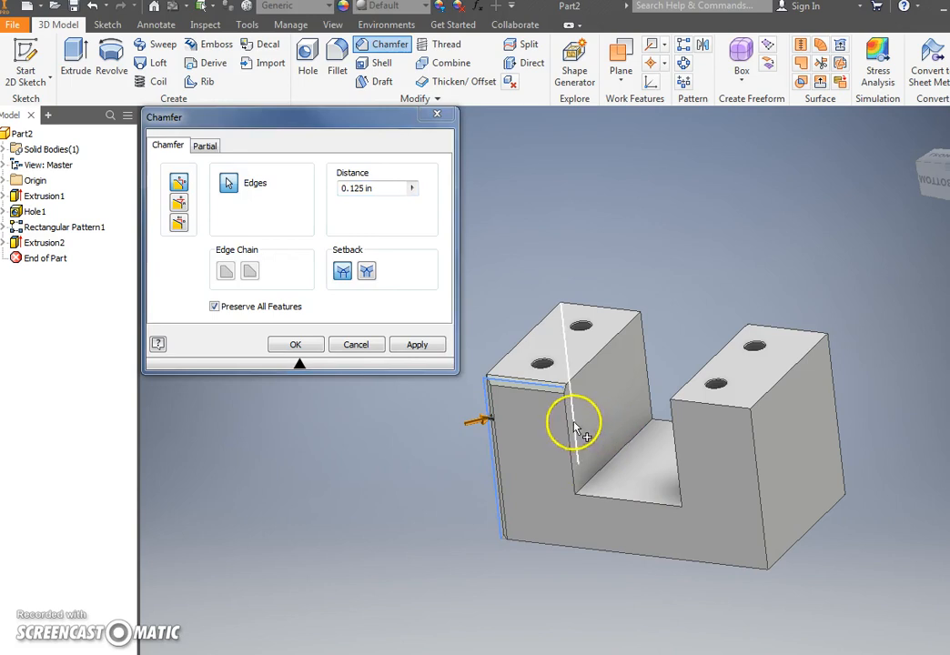
left_click(511, 364)
left_click(582, 309)
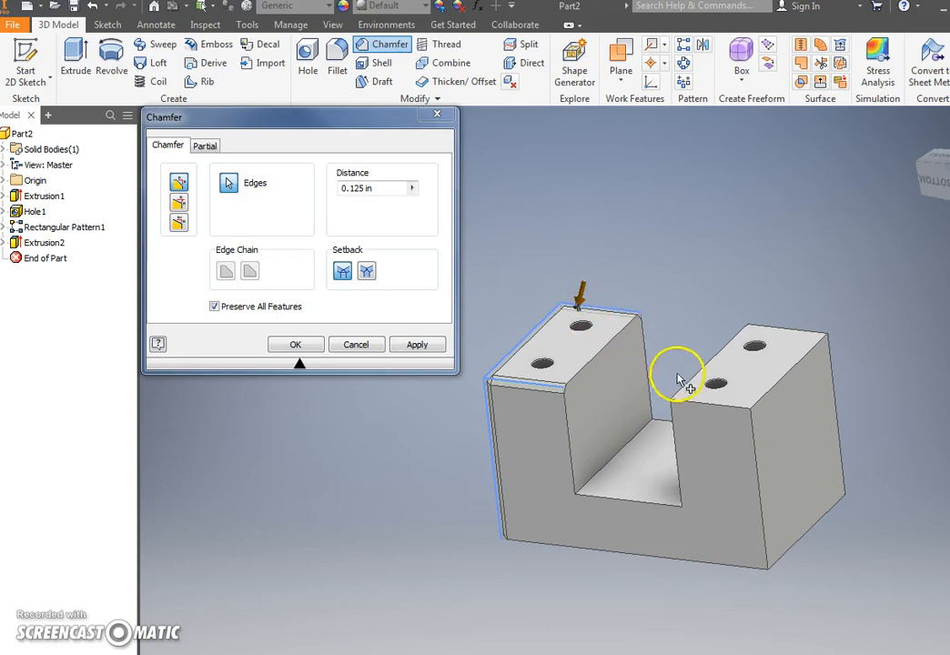
Add the second leg's outer end-face edges and both of its long outer corner edges to the chamfer
left_click(696, 405)
left_click(753, 451)
left_click(800, 333)
left_click(830, 370)
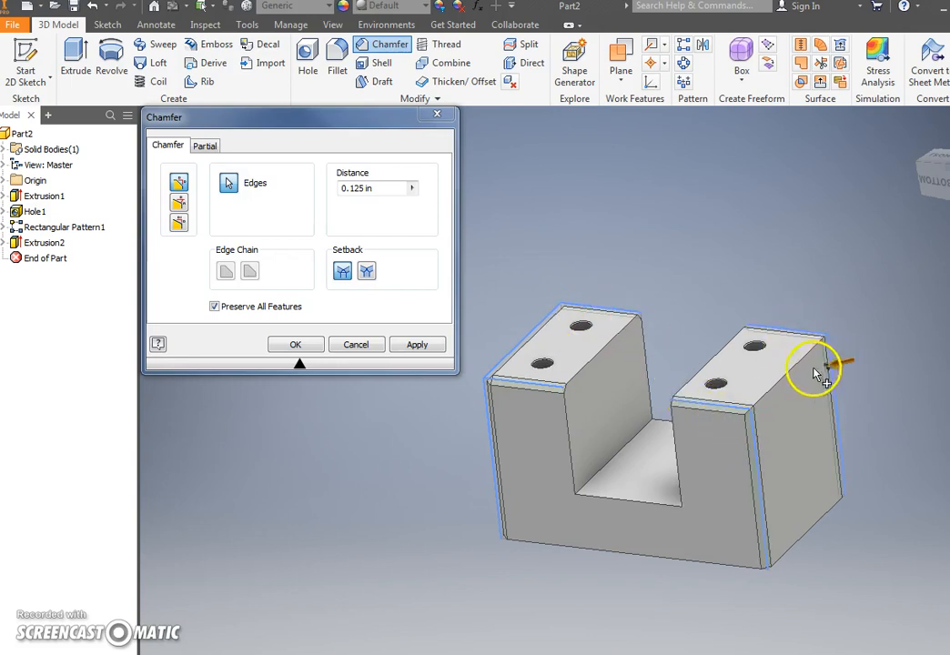
left_click(795, 369)
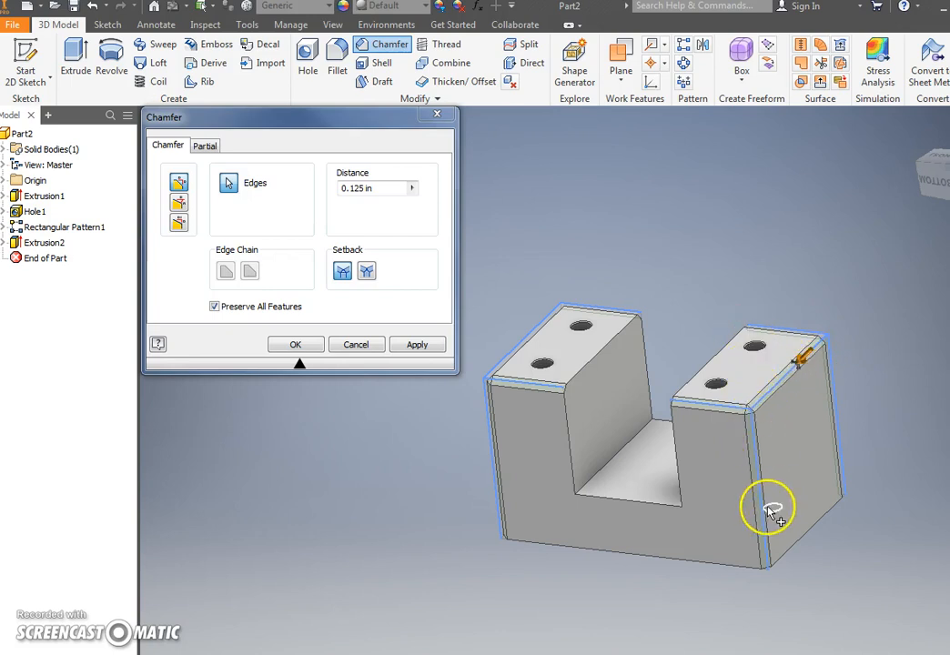
Add the remaining long corner edge on the far side of the first leg and create the 0.125 in chamfer
mouse_move(746, 519)
middle_mouse_down("shift")
mouse_move(589, 492)
mouse_move(545, 513)
mouse_move(731, 531)
middle_mouse_up("shift")
left_click(829, 487)
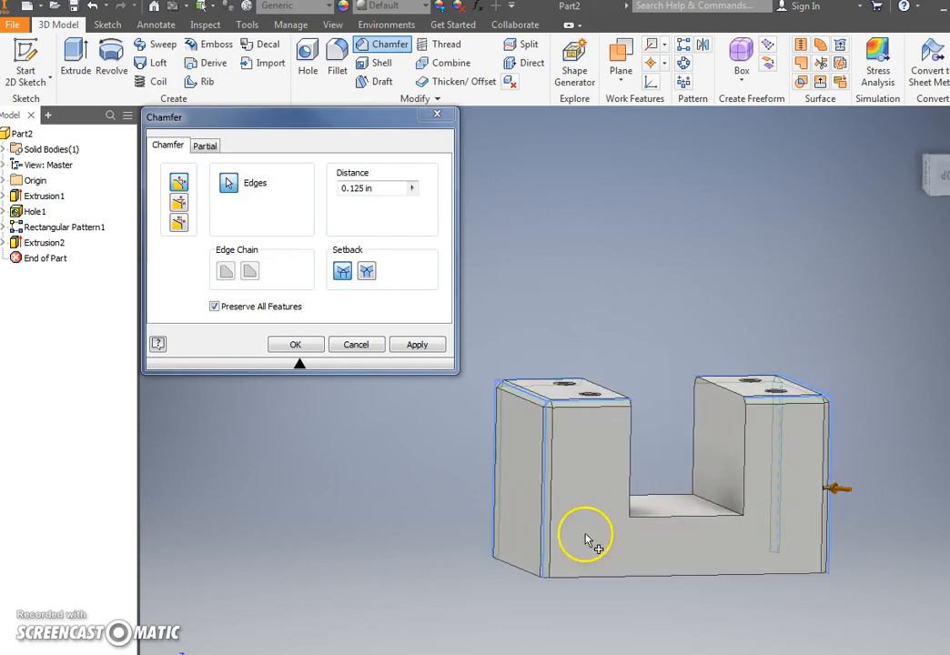
middle_click_drag(485, 525, 407, 386, "shift")
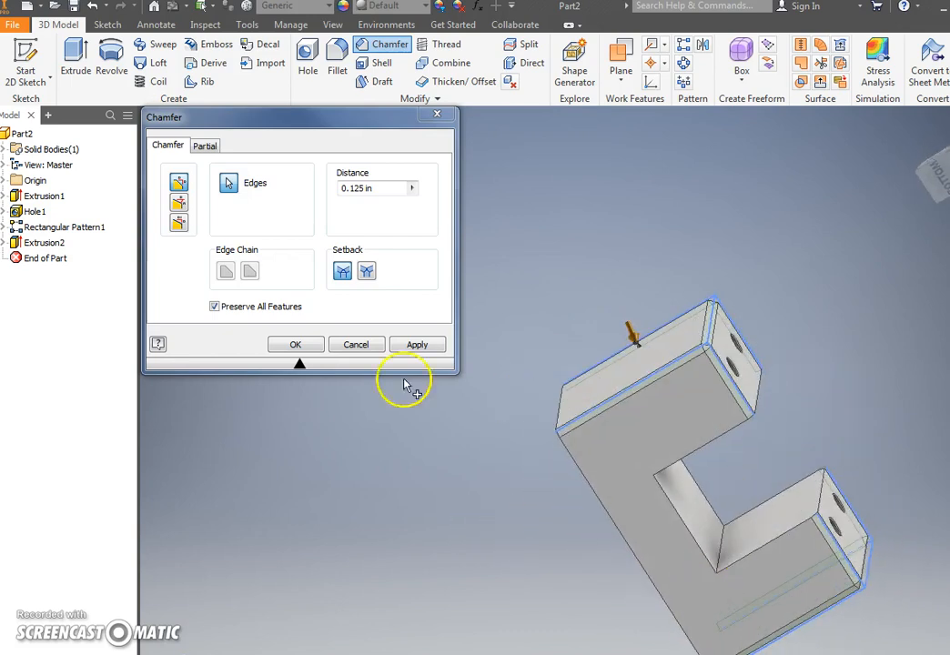
left_click(392, 348)
left_click(354, 346)
Shell the part to a 0.1 in wall thickness, removing the flat face opposite the slot
middle_click_drag(354, 350, 677, 505, "shift")
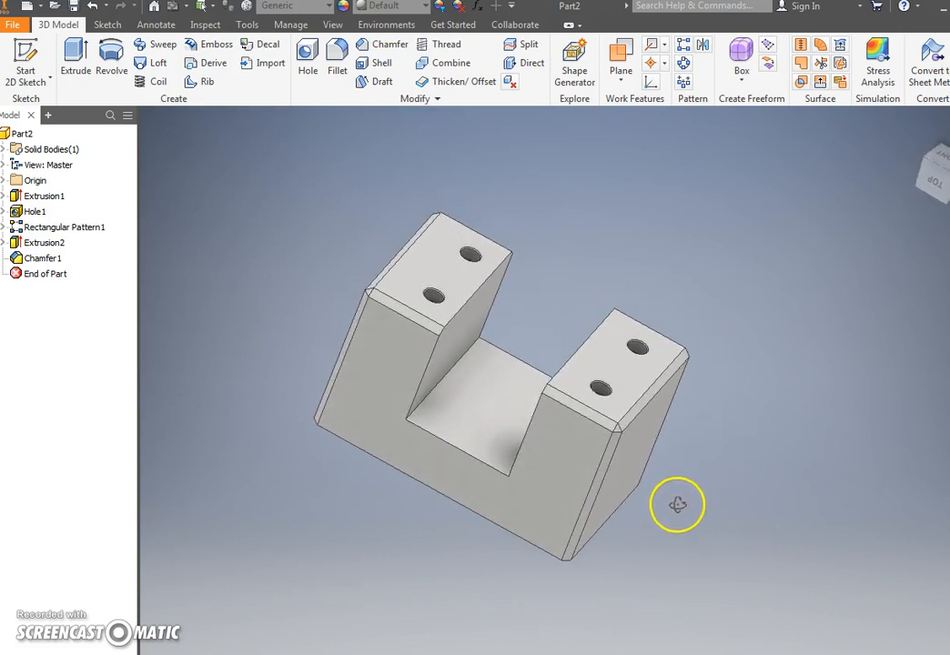
middle_click_drag(660, 451, 608, 379, "shift")
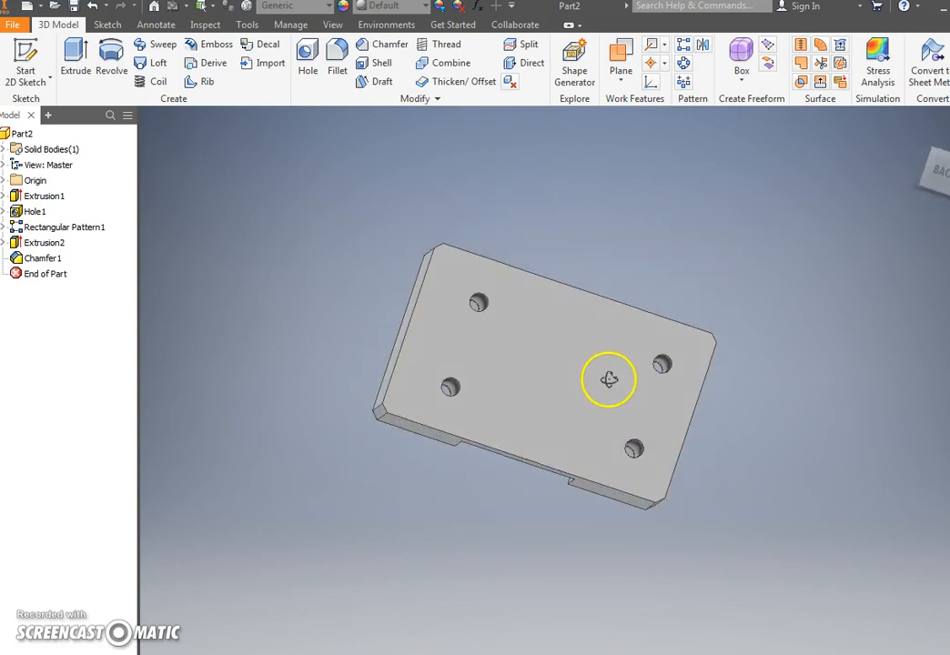
left_click(374, 63)
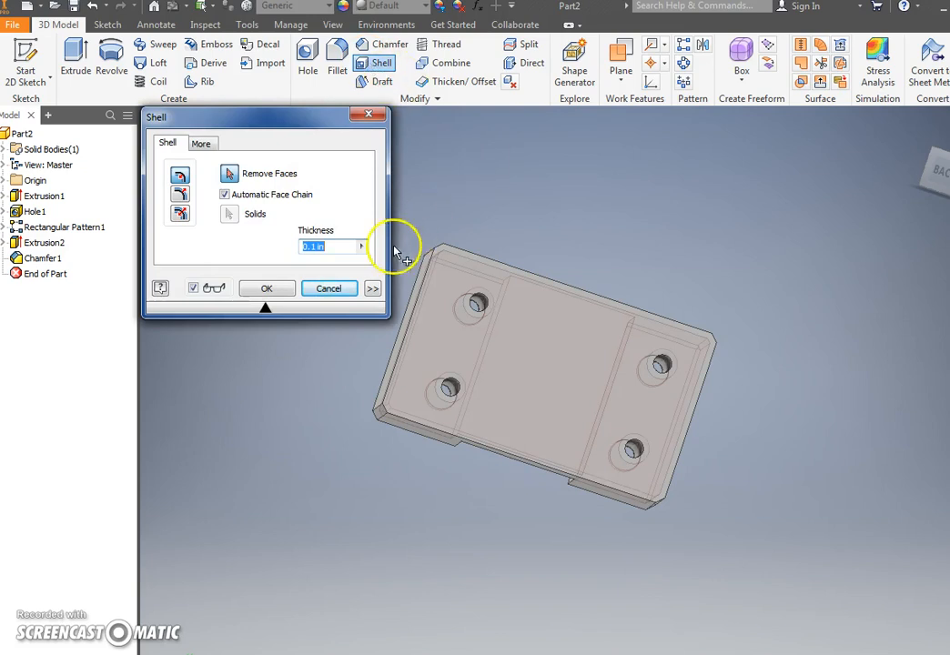
left_click(446, 327)
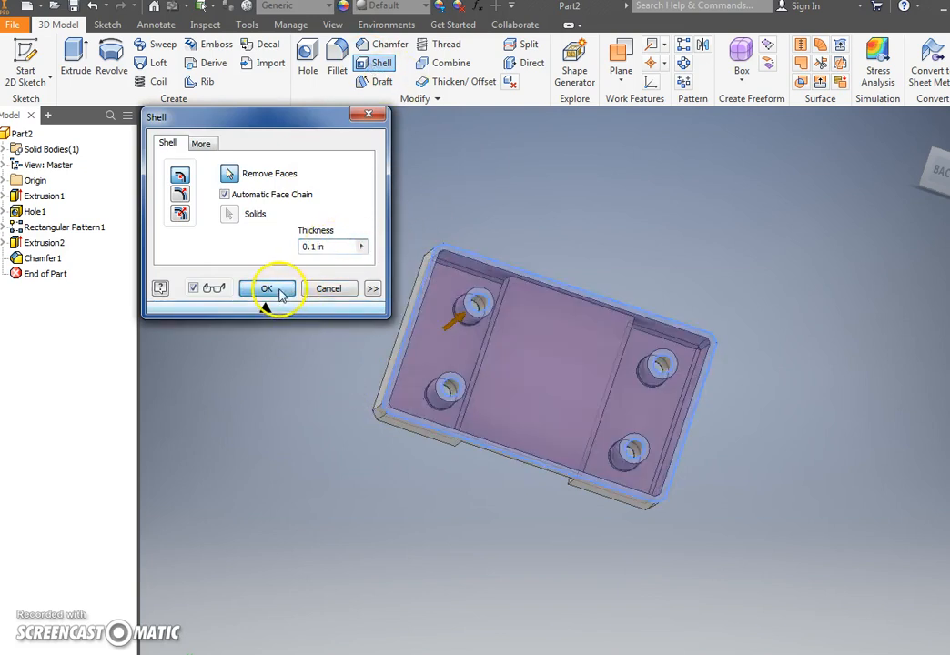
left_click(266, 289)
middle_click_drag(324, 493, 249, 387, "shift")
middle_click_drag(462, 547, 451, 594, "shift")
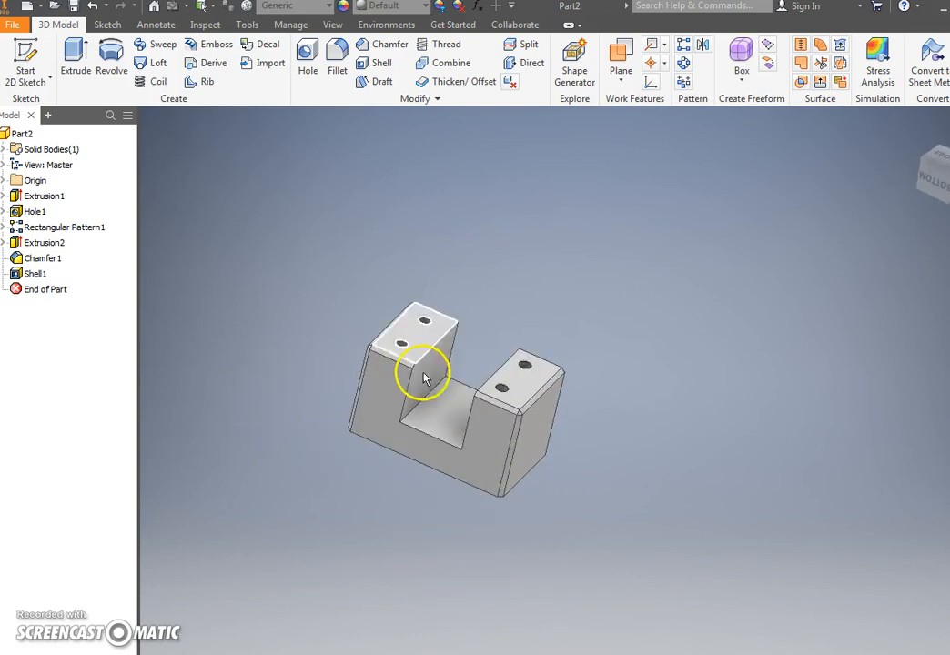